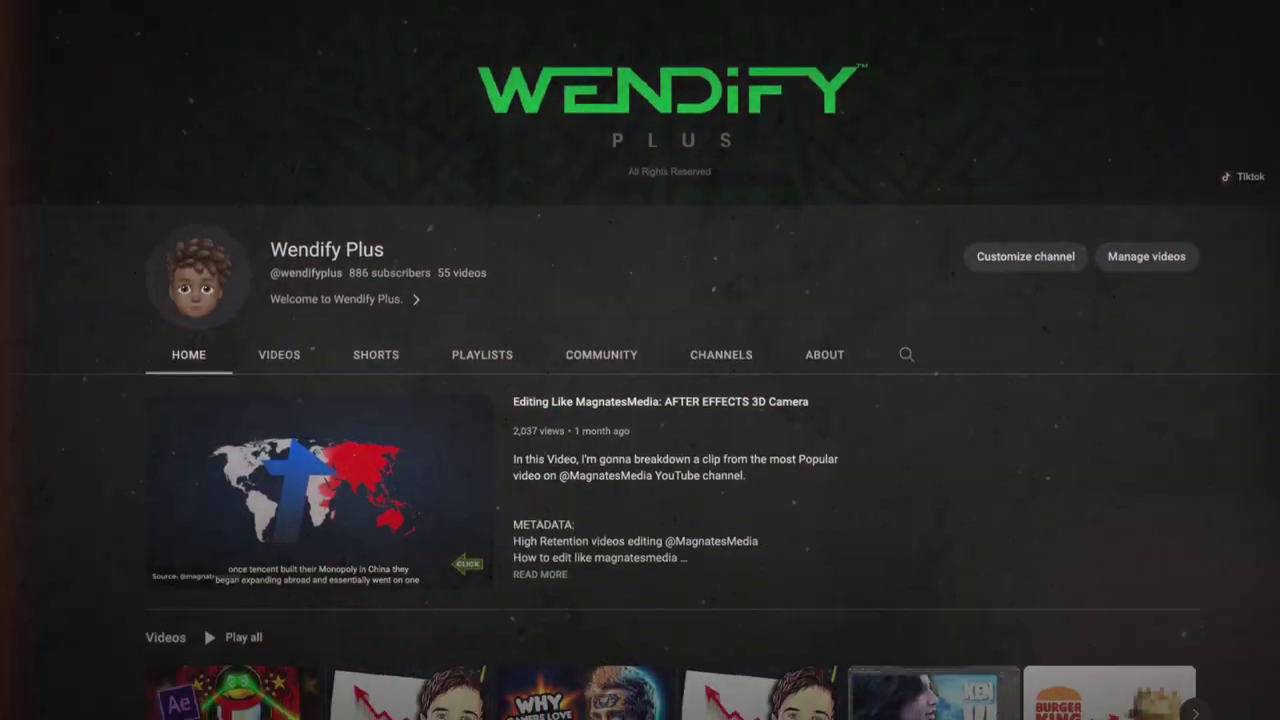
- Scroll to view the gravestone shot with the age-four father-passed-away title
scroll(640, 400, down, 2)
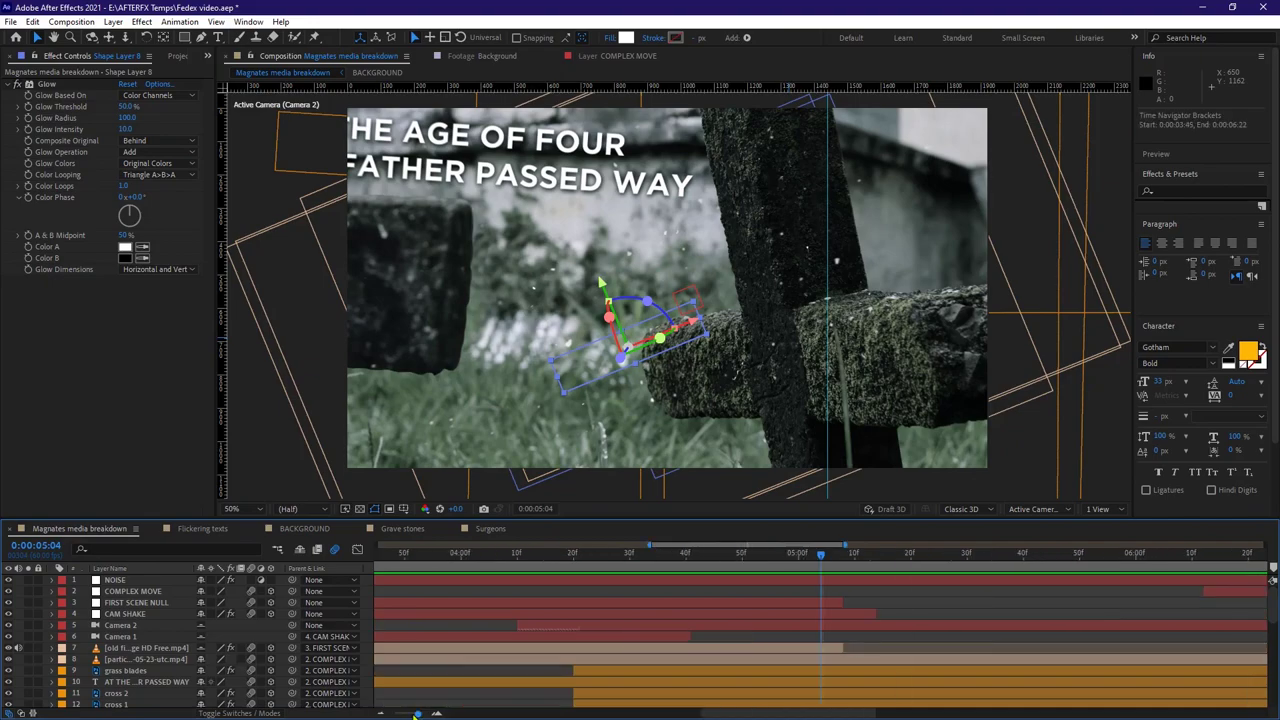
- Show the whole 12-second timeline and move to the FREDERICK WALLACE SMITH founder title frame
drag(416, 713, 394, 713)
click(453, 566)
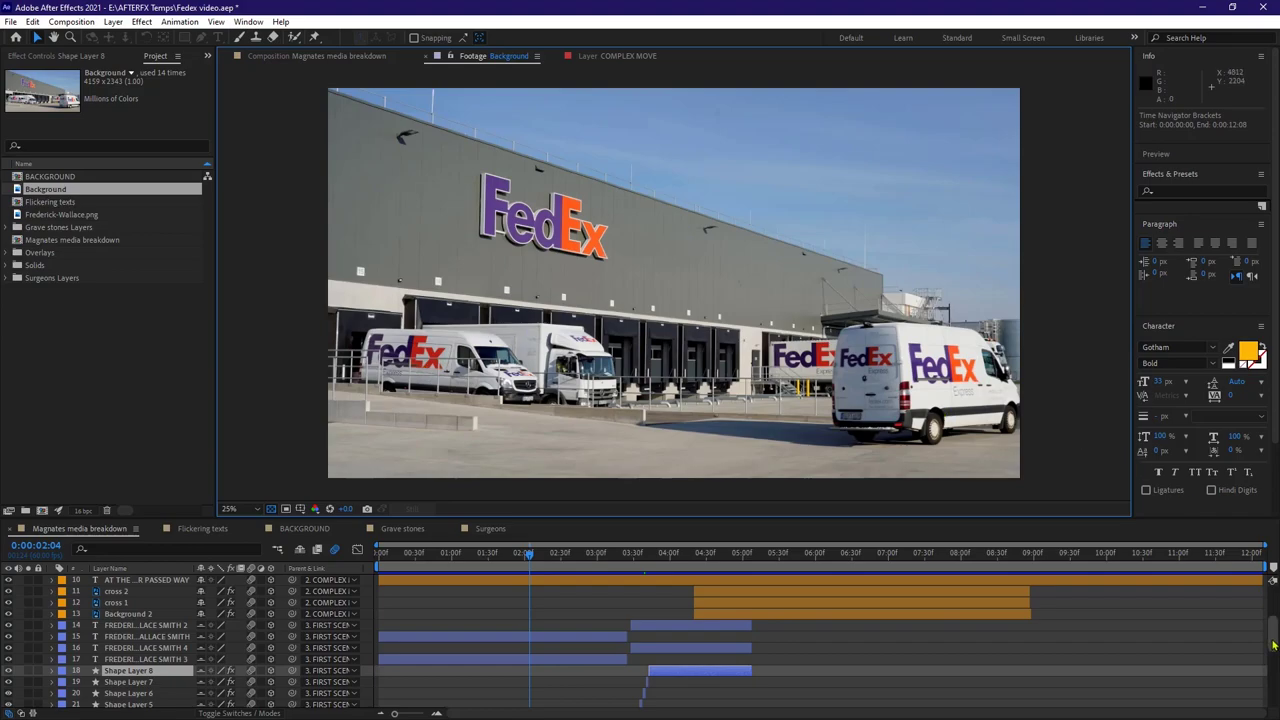
scroll(1273, 645, down, 4)
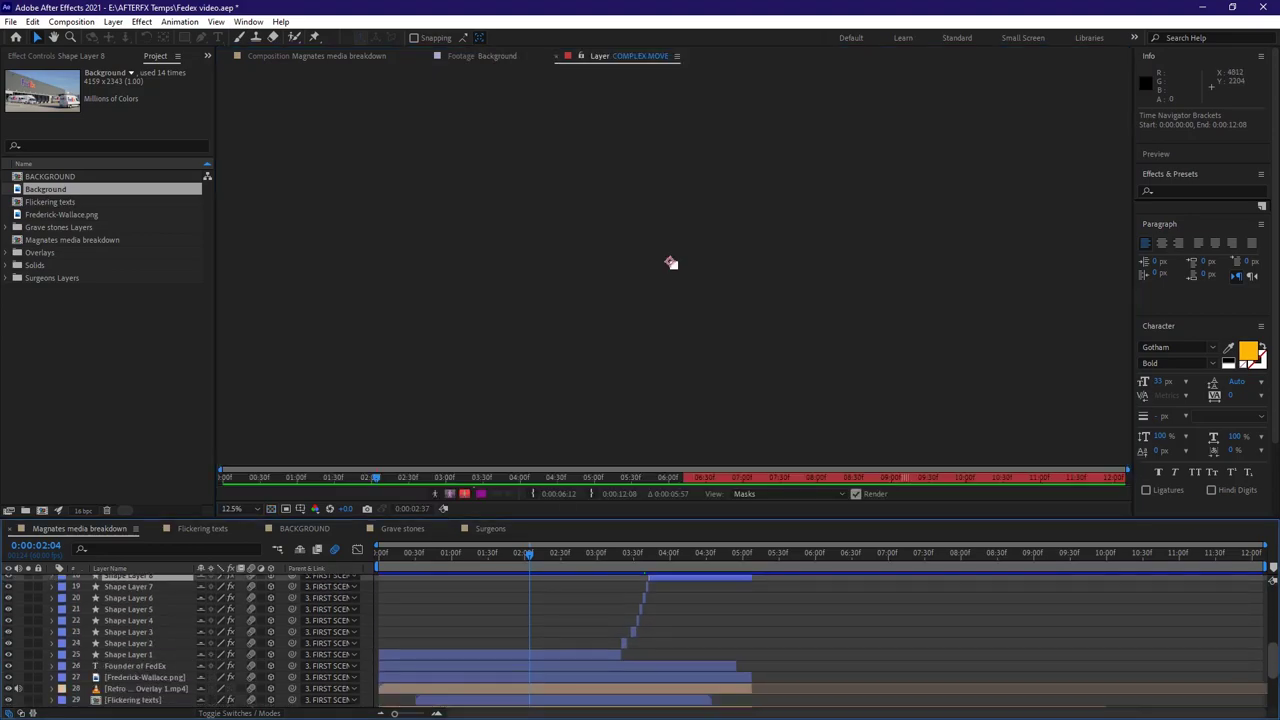
click(322, 57)
scroll(150, 660, down, 2)
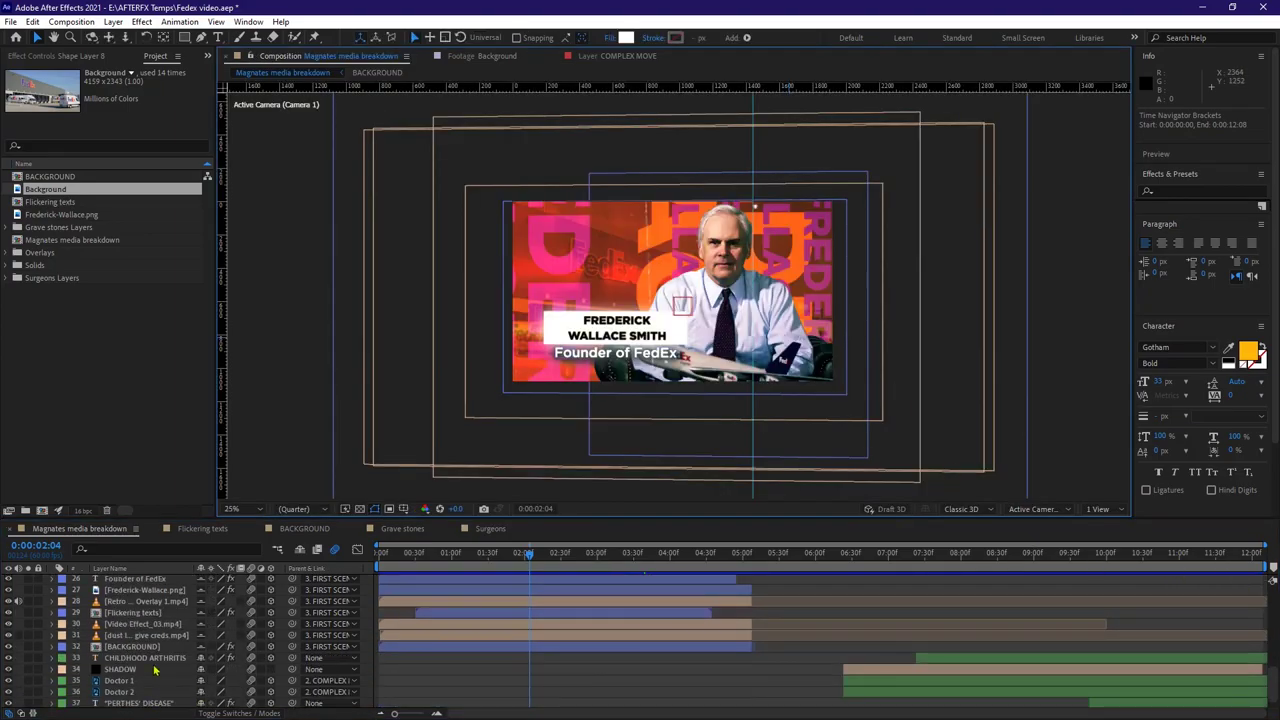
- Open the BACKGROUND precomp, move back to 1:15 and play the flickering frames
double_click(142, 651)
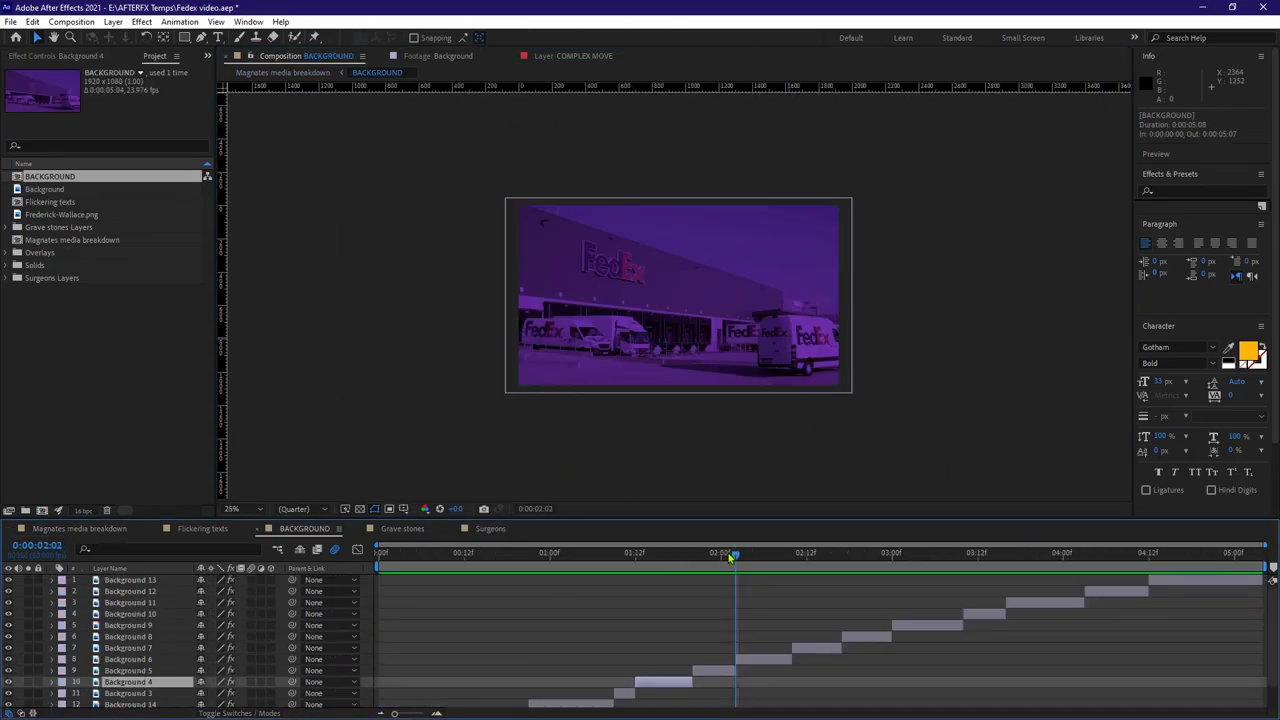
drag(730, 557, 657, 557)
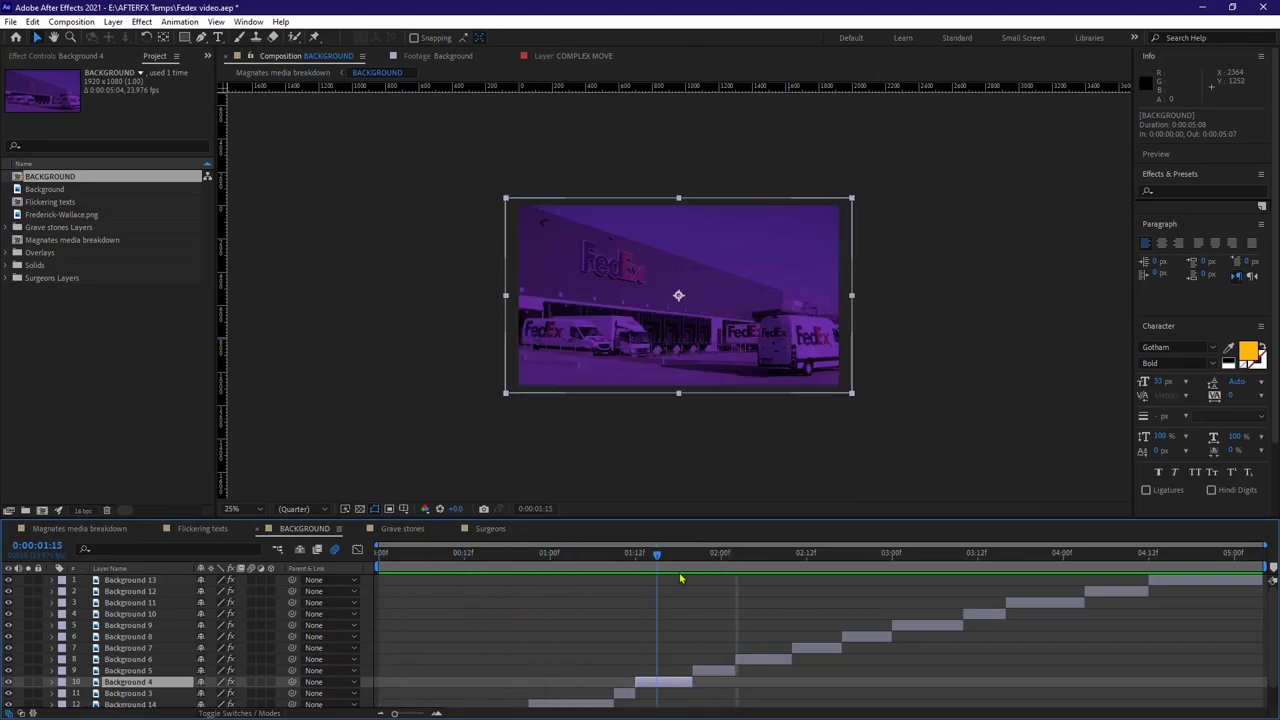
key(space)
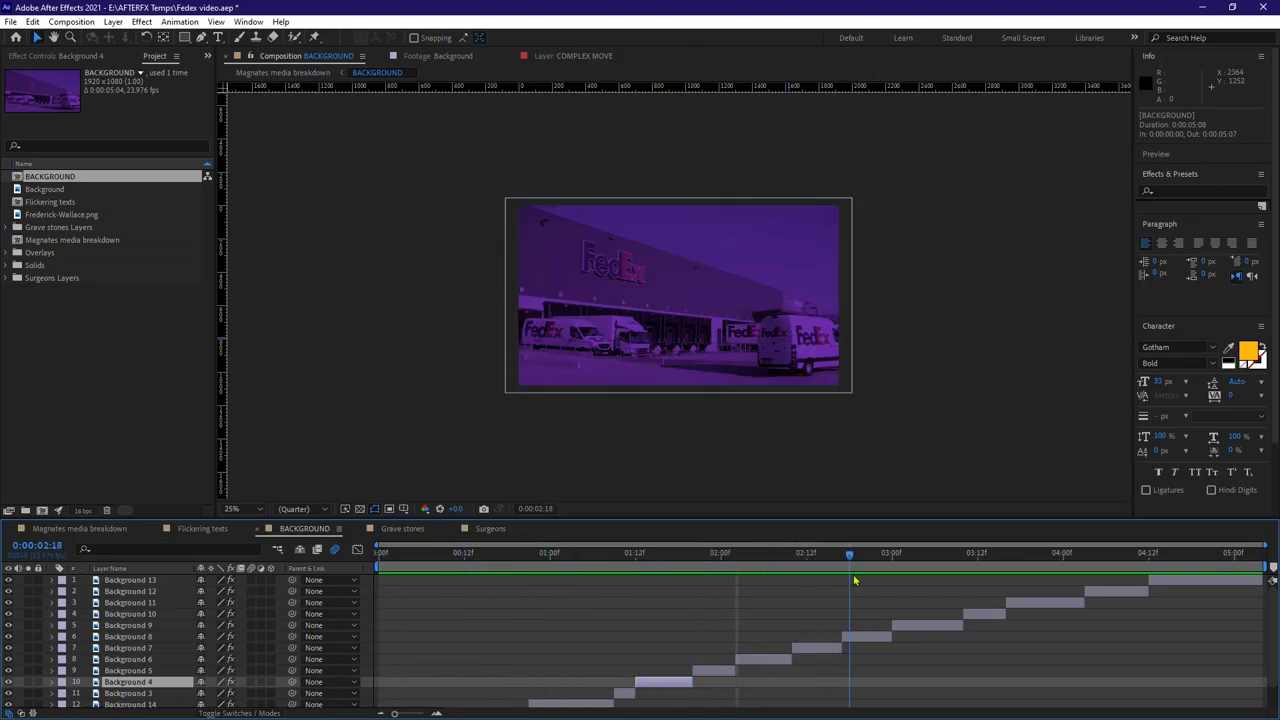
- Inspect the Tint effects on Background 8 and Background 7, then preview the founder title
click(866, 637)
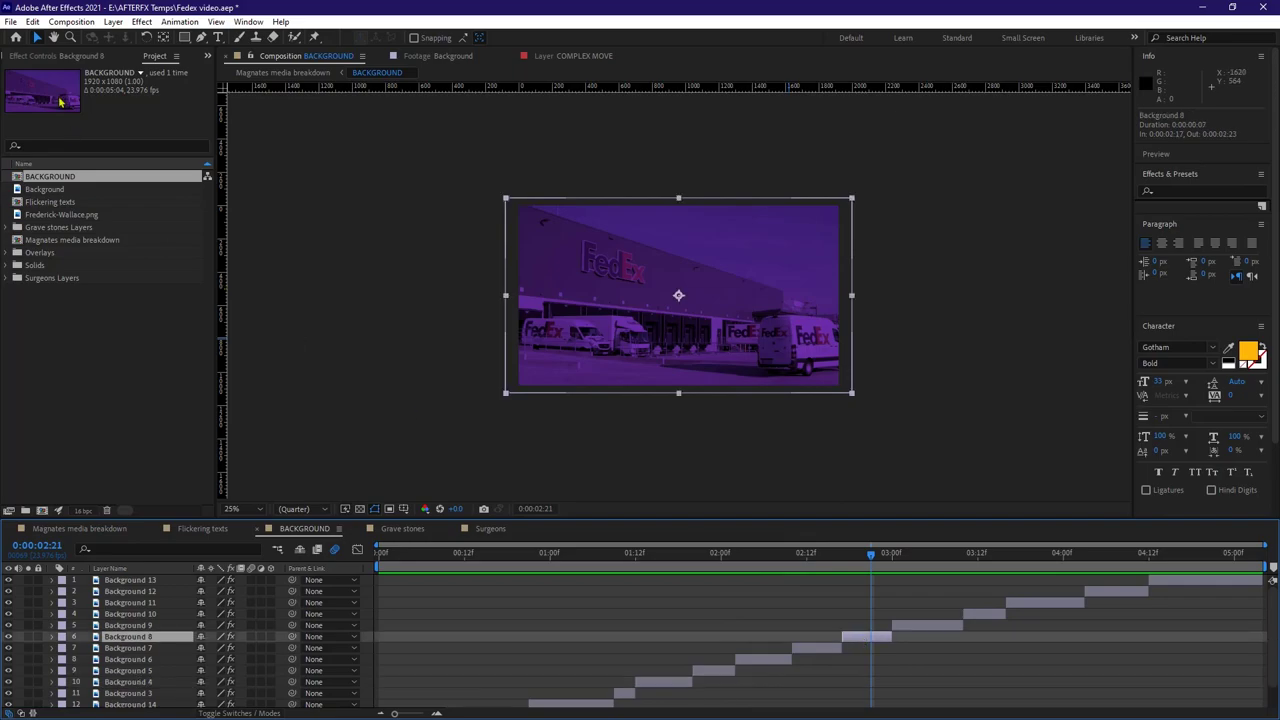
click(66, 56)
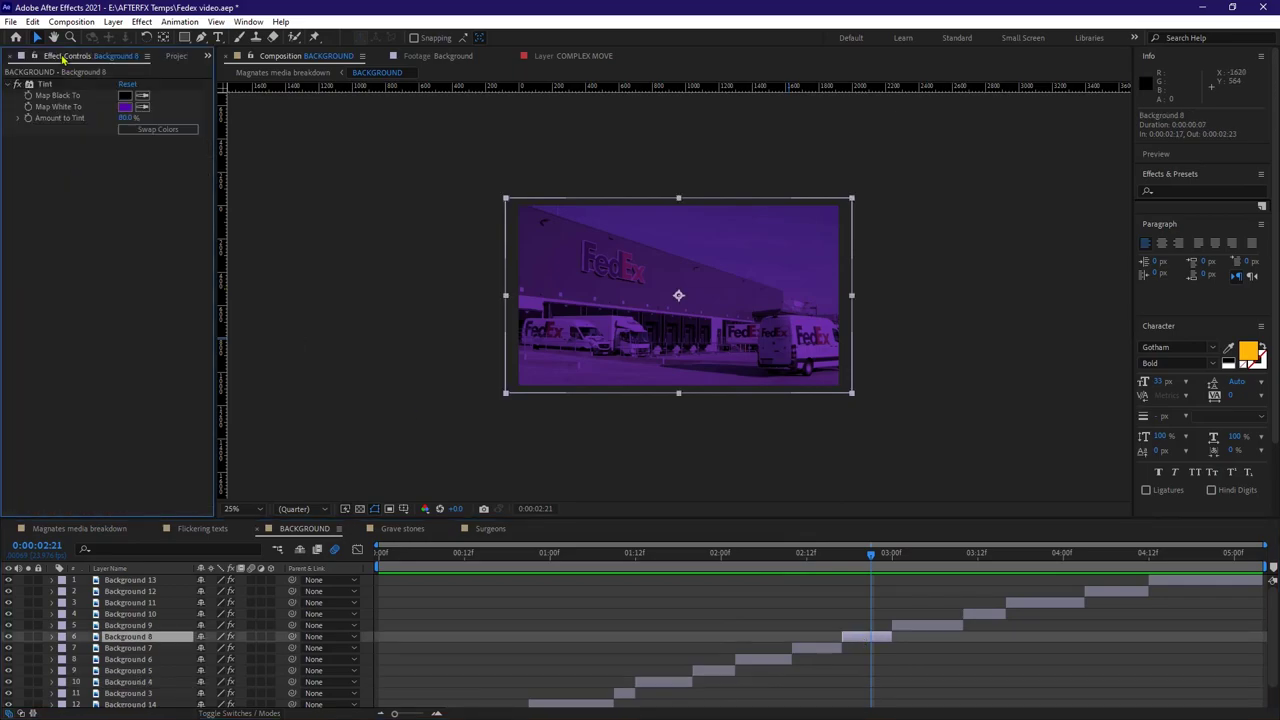
click(812, 648)
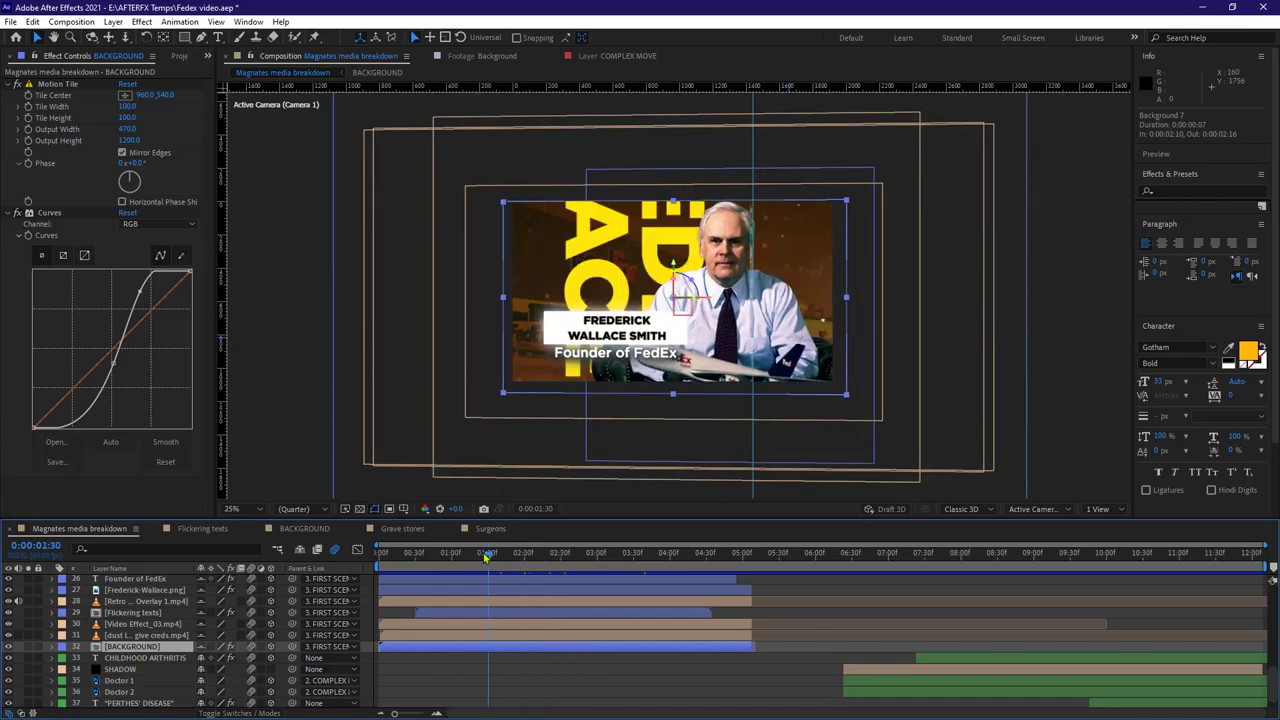
key(space)
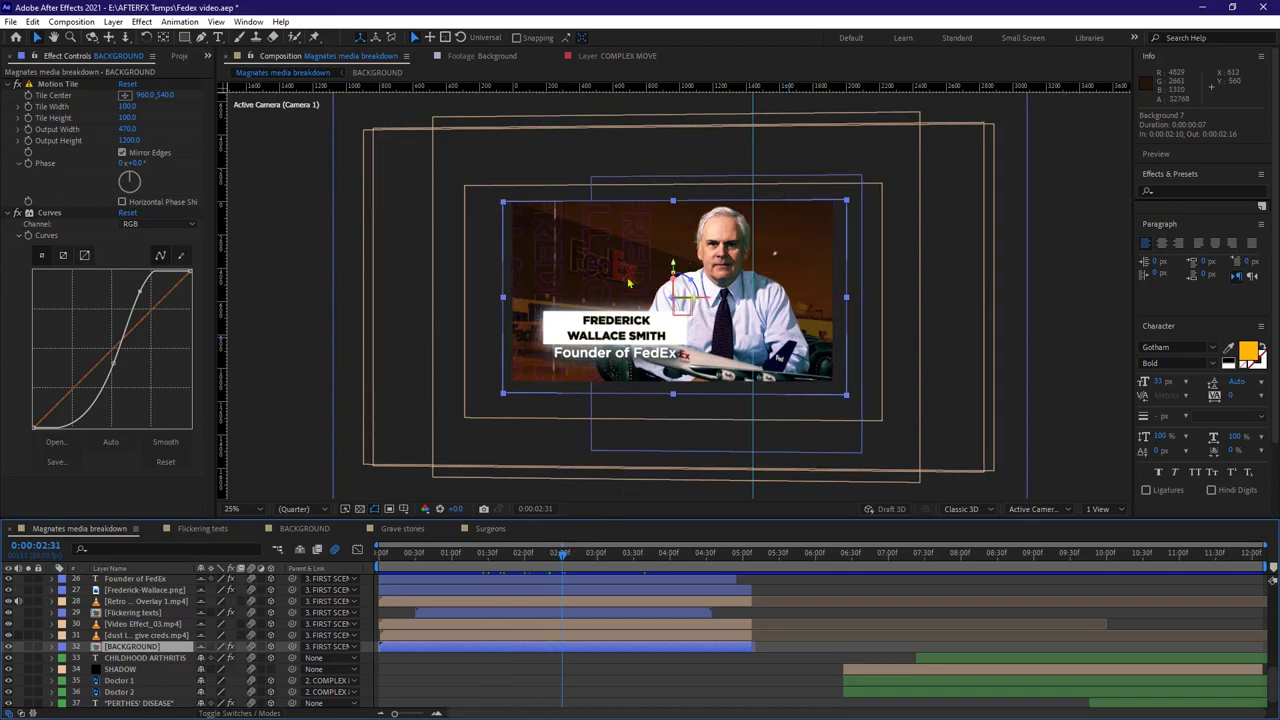
- Open the Flickering texts precomp and inspect its glowing FREDERICK WALLACE SMITH text layers
double_click(130, 612)
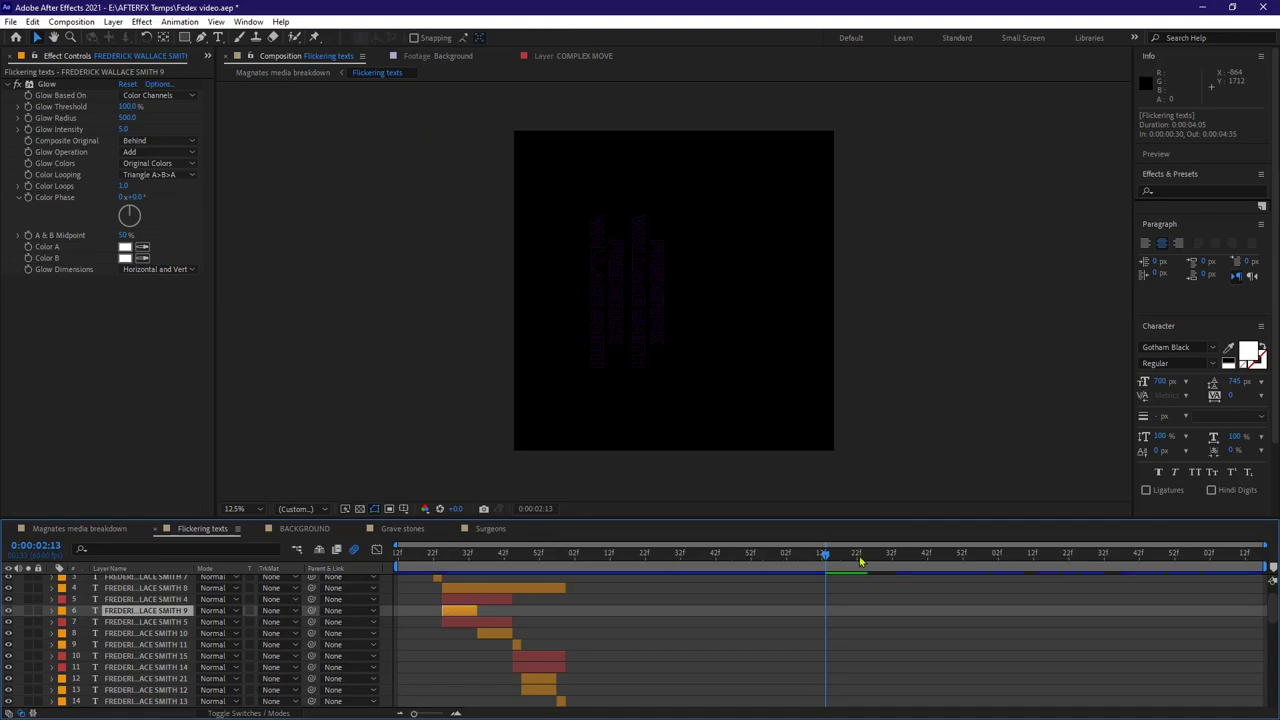
drag(825, 557, 781, 575)
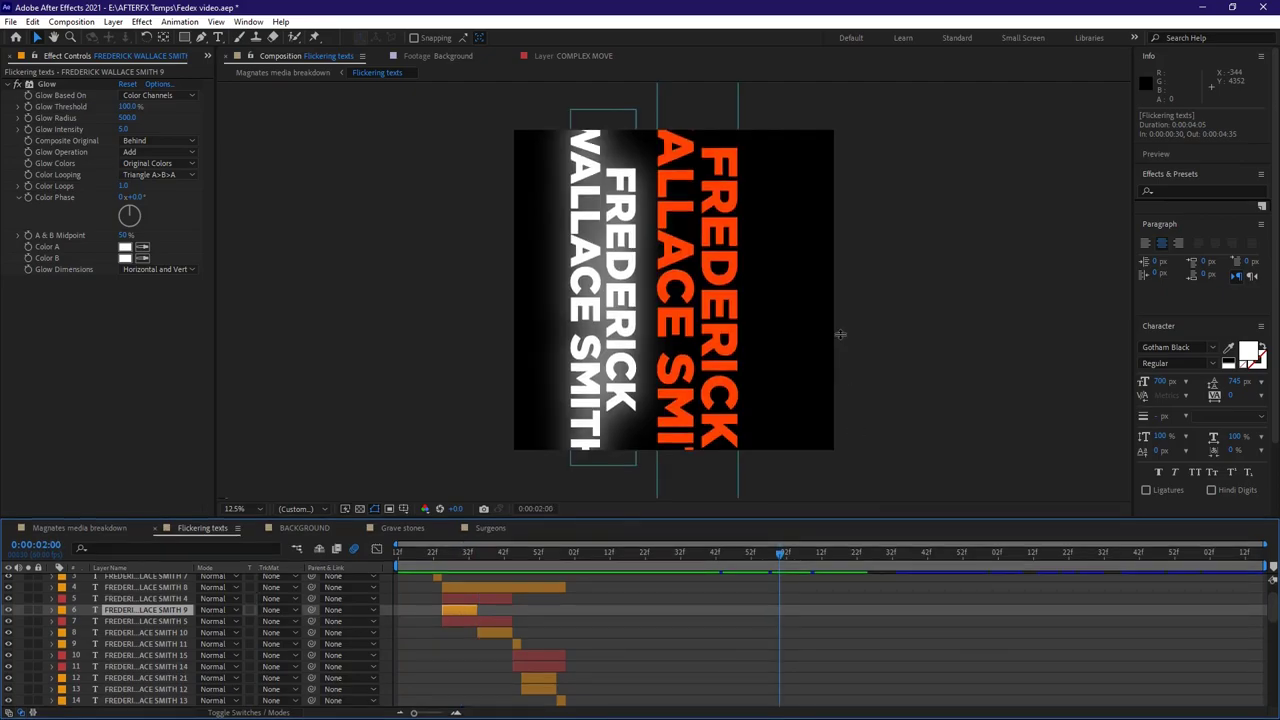
drag(875, 519, 856, 330)
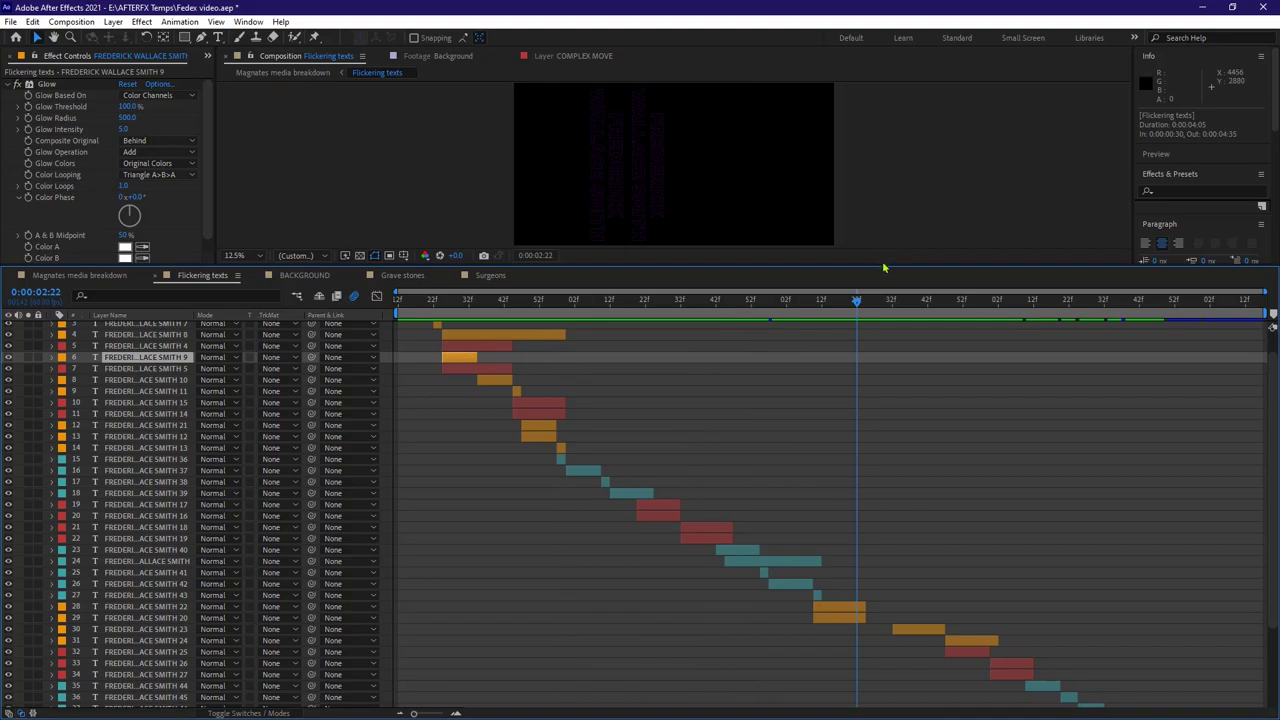
drag(882, 264, 880, 385)
- Back in the main composition, zoom in on the founder name card around 1:21–1:22
click(108, 395)
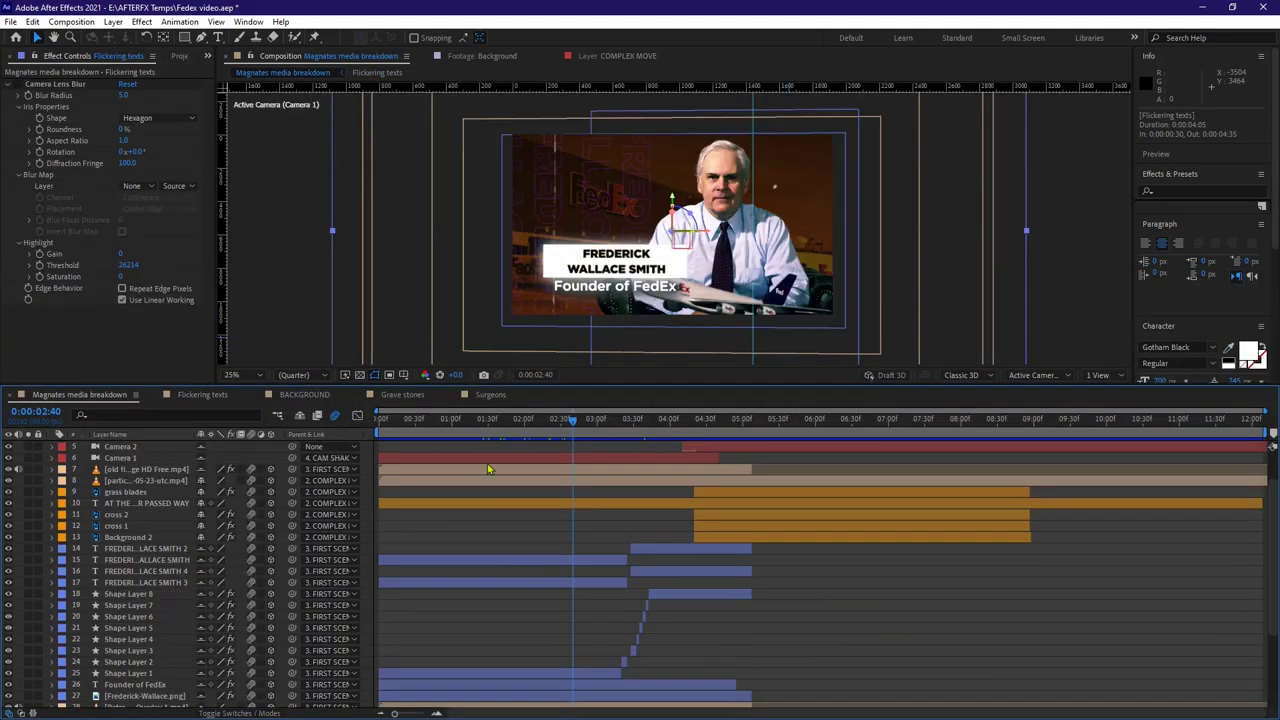
drag(572, 420, 469, 428)
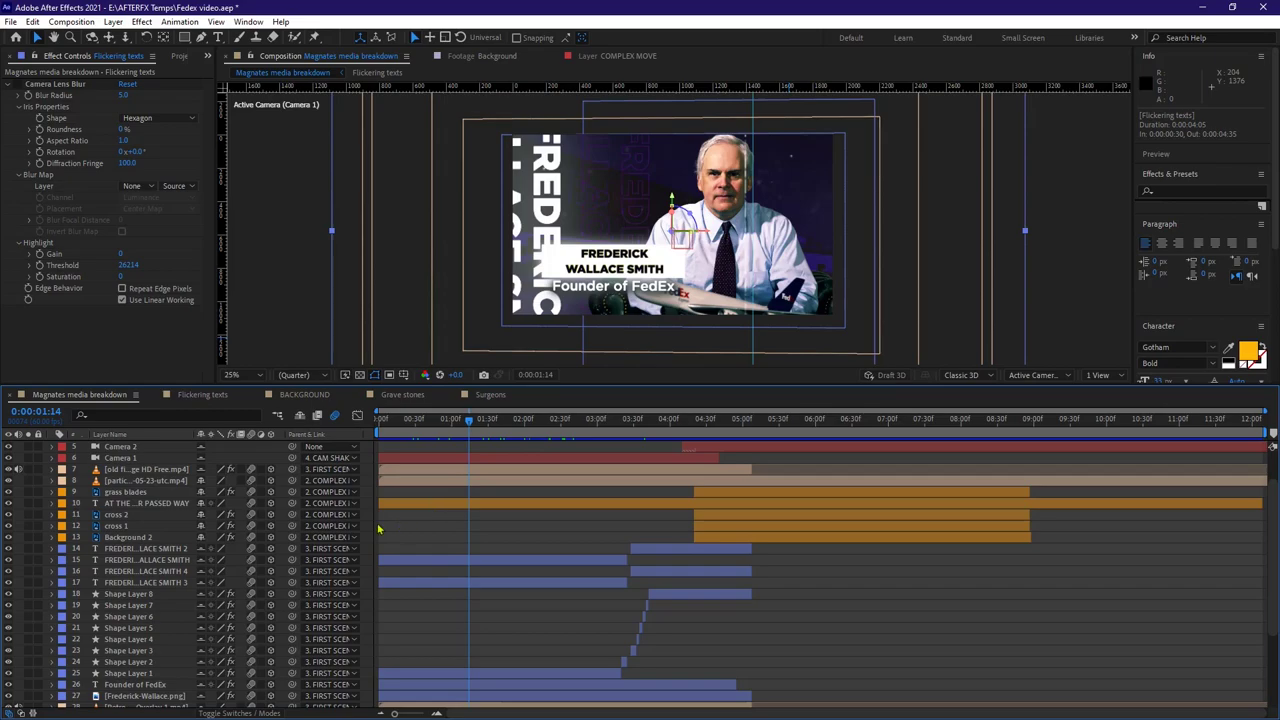
scroll(590, 262, up, 2)
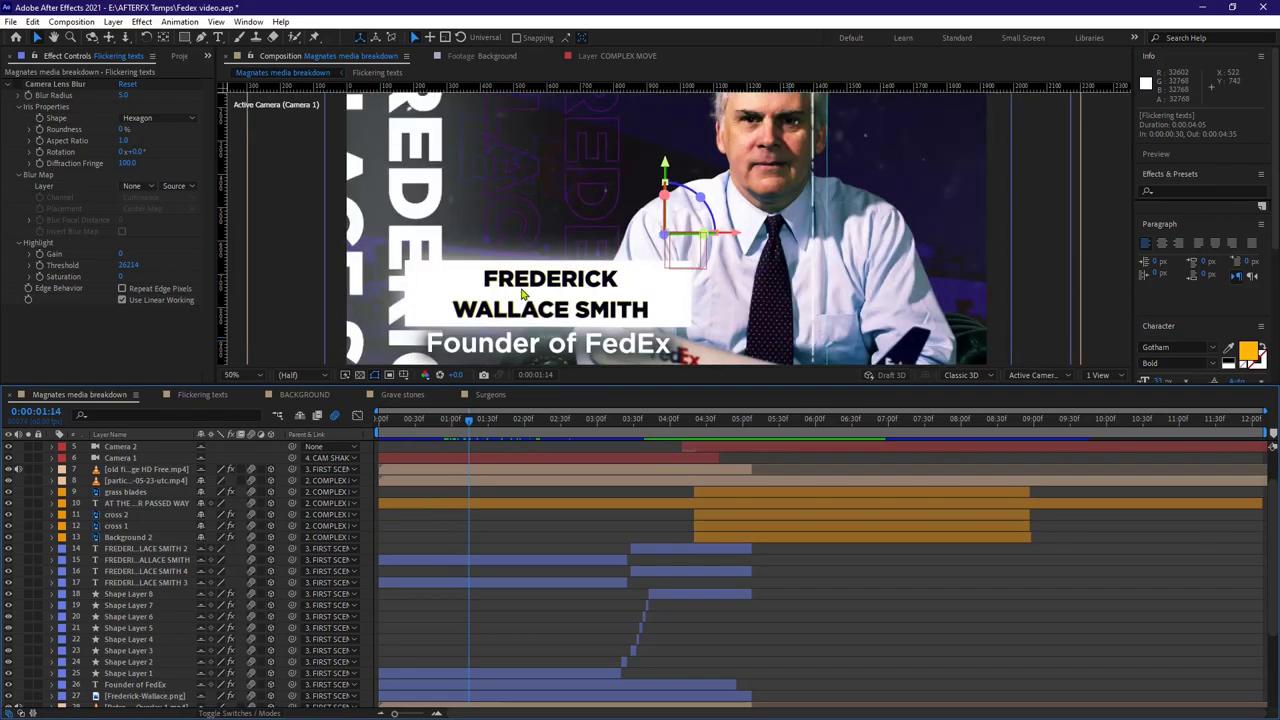
scroll(491, 291, up, 4)
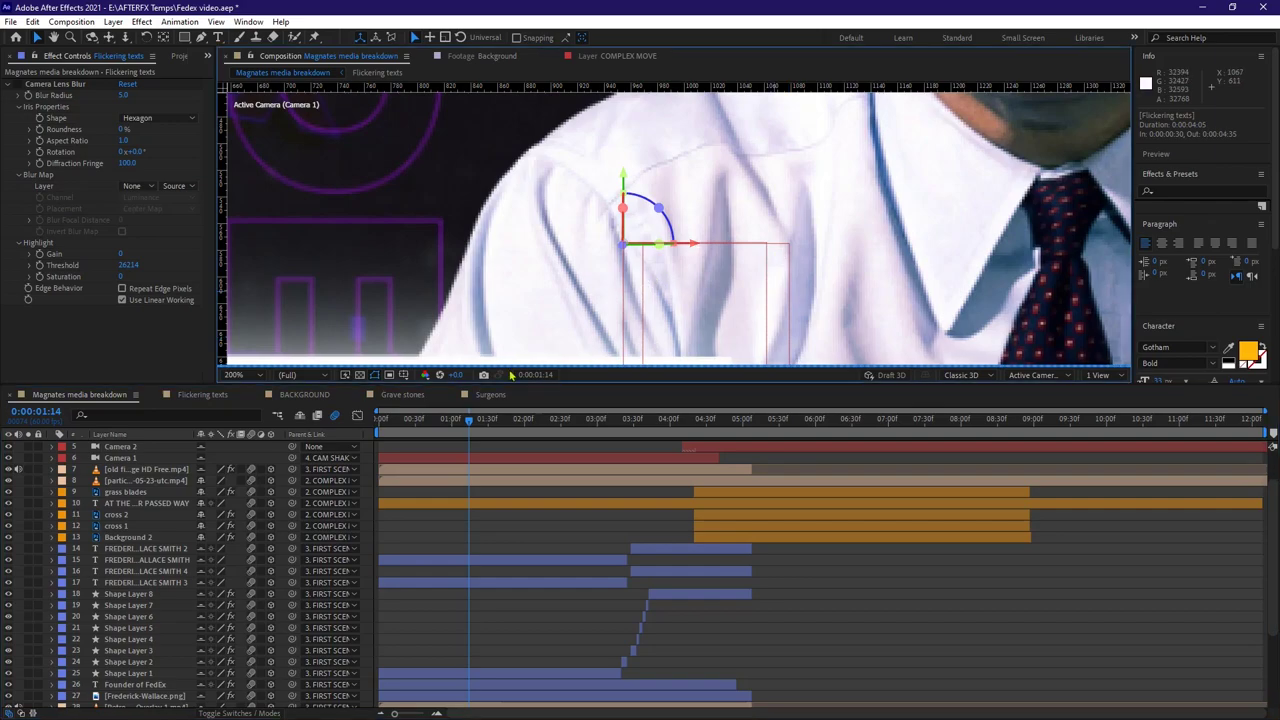
scroll(494, 290, down, 4)
scroll(494, 287, up, 2)
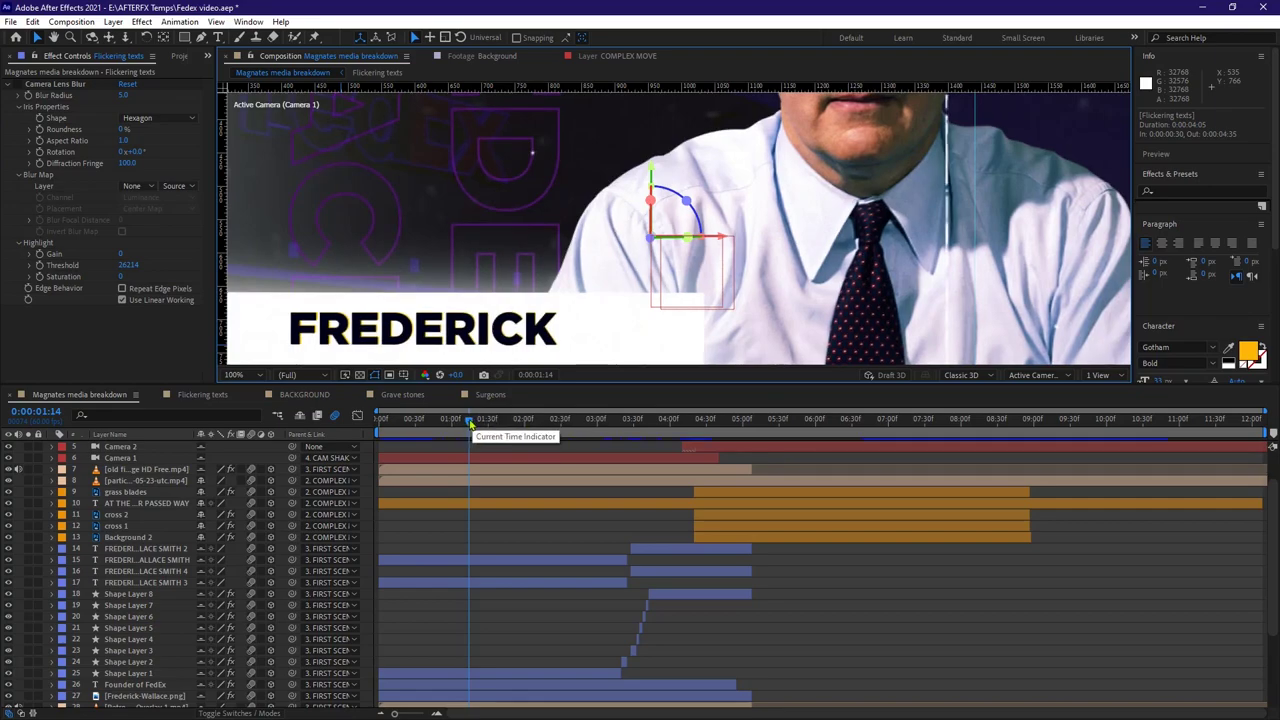
drag(470, 424, 488, 429)
scroll(560, 300, down, 2)
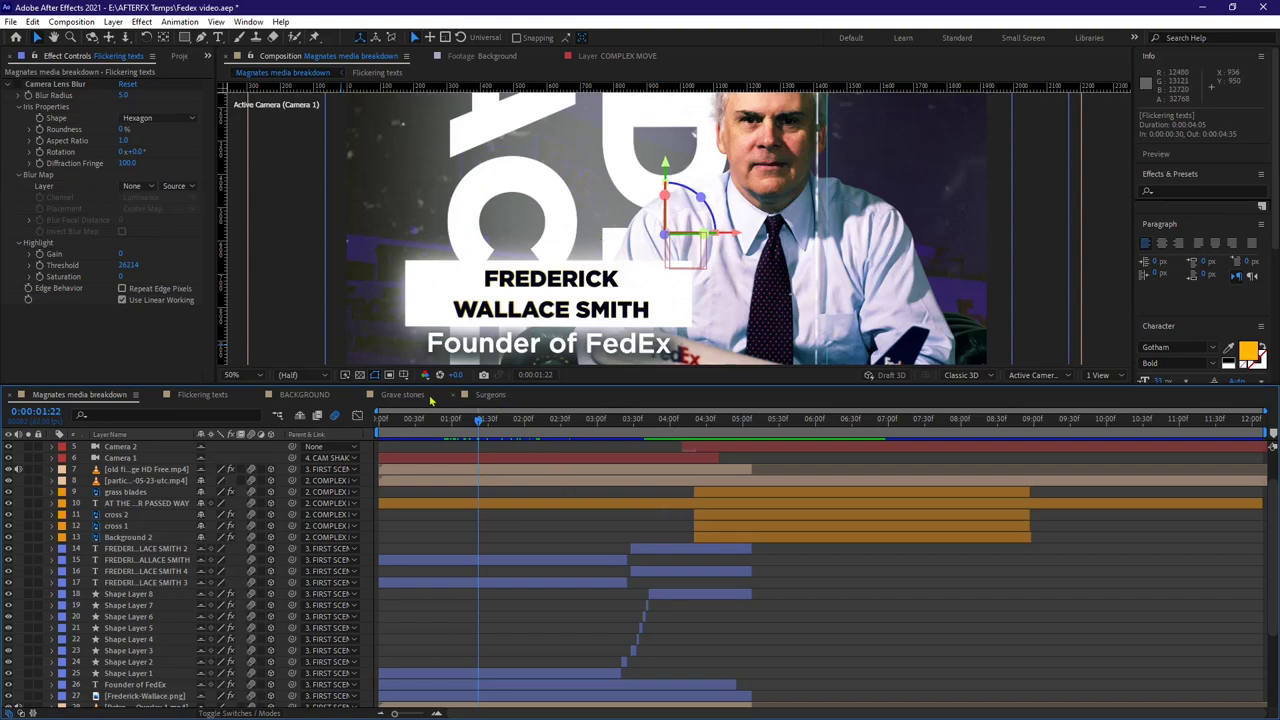
- Check the FREDERICK WALLACE SMITH 37 layer at 1:18 in Flickering texts, then return to the breakdown comp
click(212, 396)
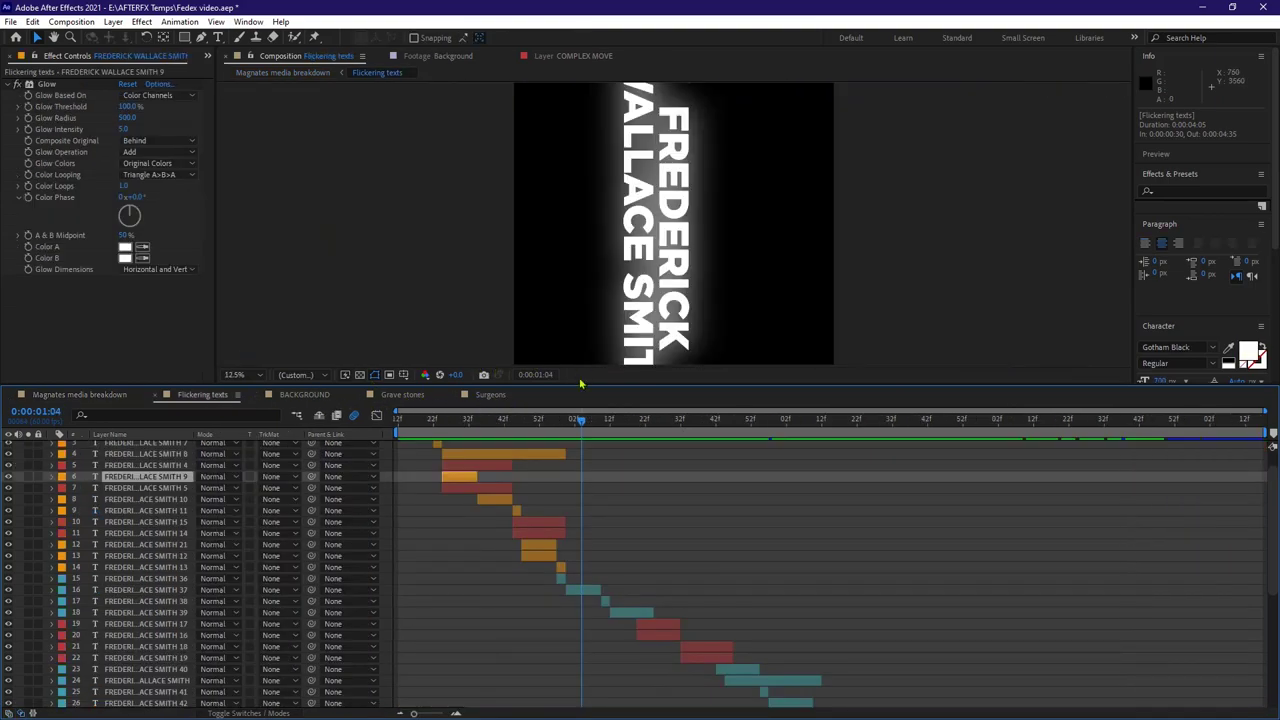
click(583, 589)
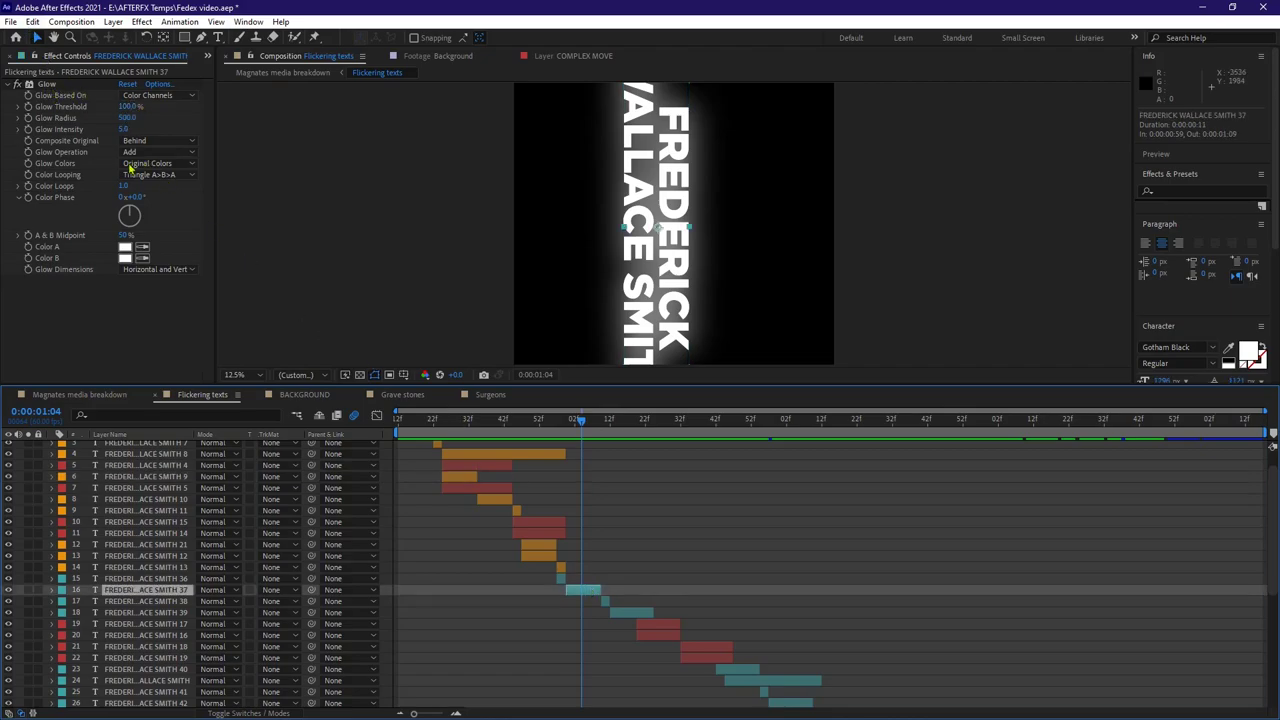
drag(580, 423, 629, 432)
click(22, 395)
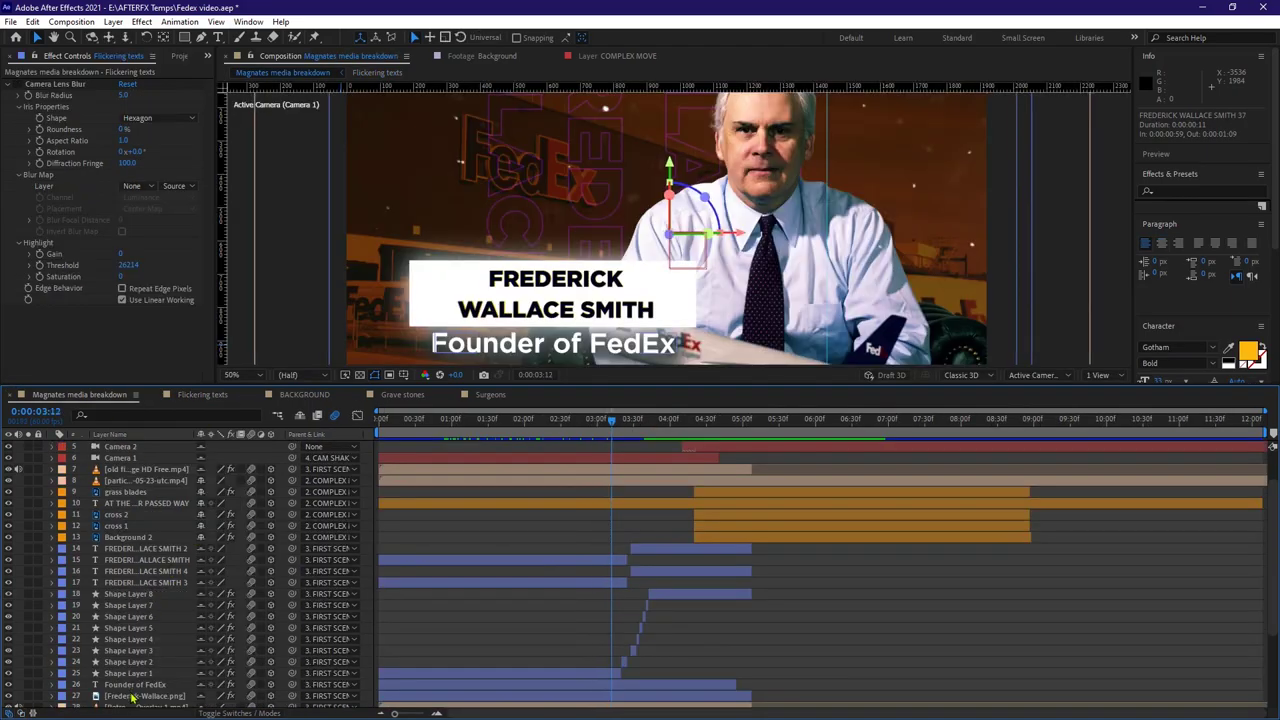
scroll(1272, 447, down, 4)
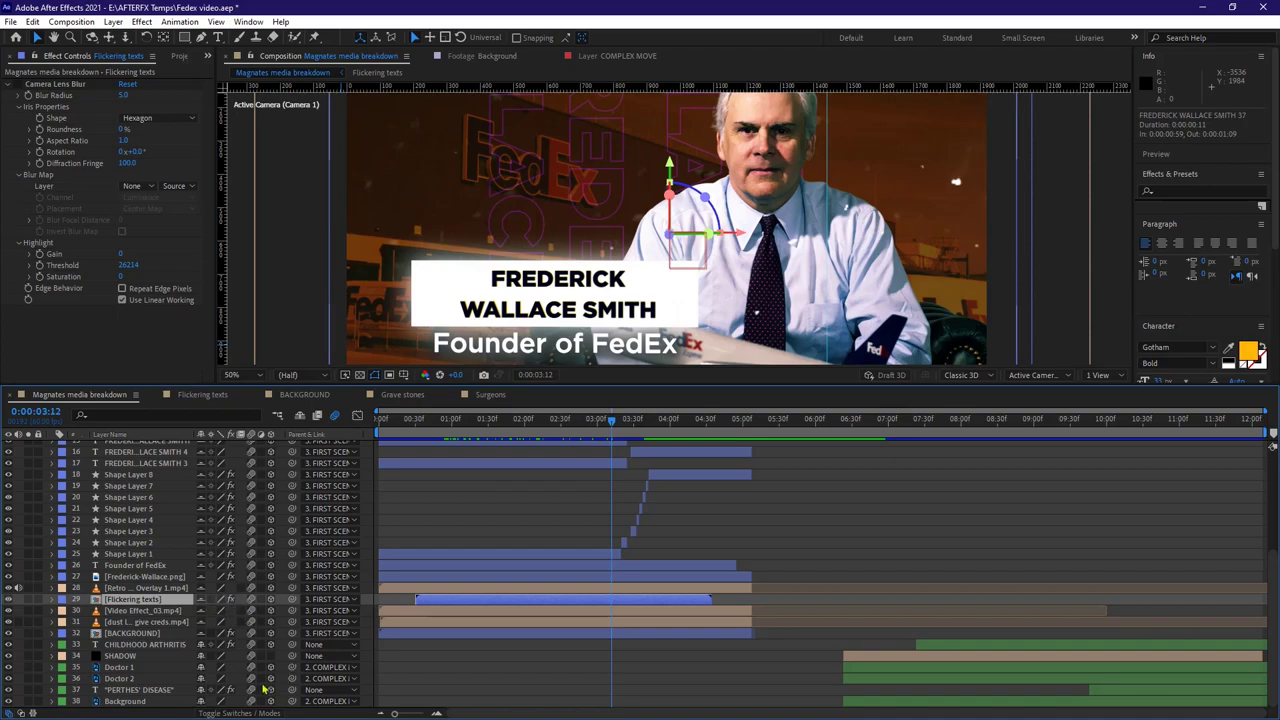
- Confirm the Flickering texts layer uses Screen blend mode and advance to 0:00:03:19
click(240, 713)
click(238, 599)
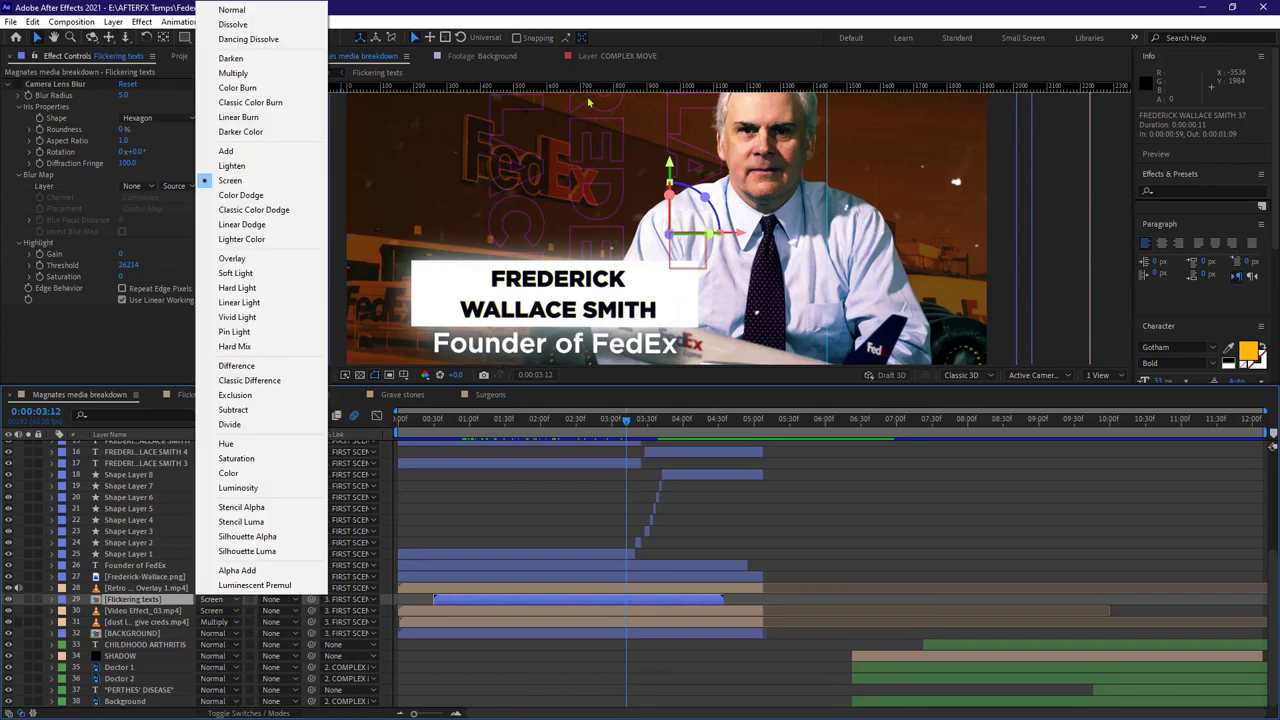
click(510, 135)
key(space)
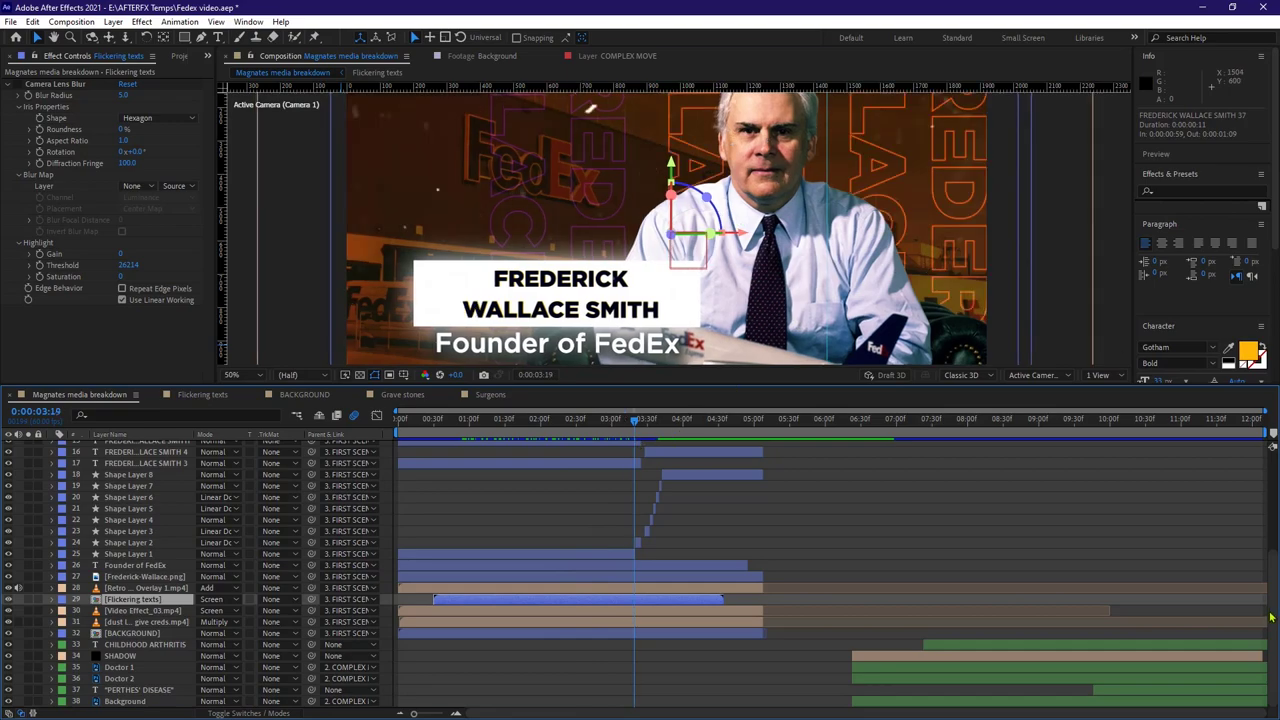
scroll(1272, 620, up, 4)
scroll(604, 531, up, 1)
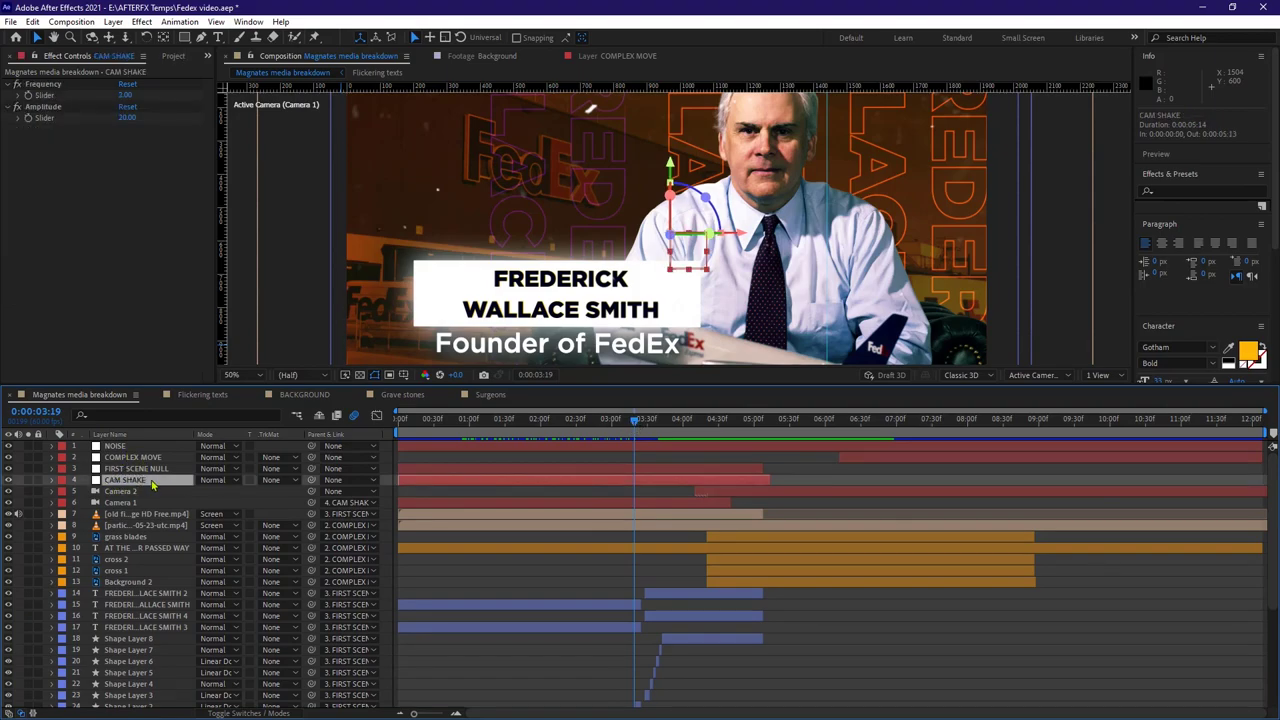
- Collapse the Frequency and Amplitude sliders and search effects for 'slider' without applying anything
click(9, 86)
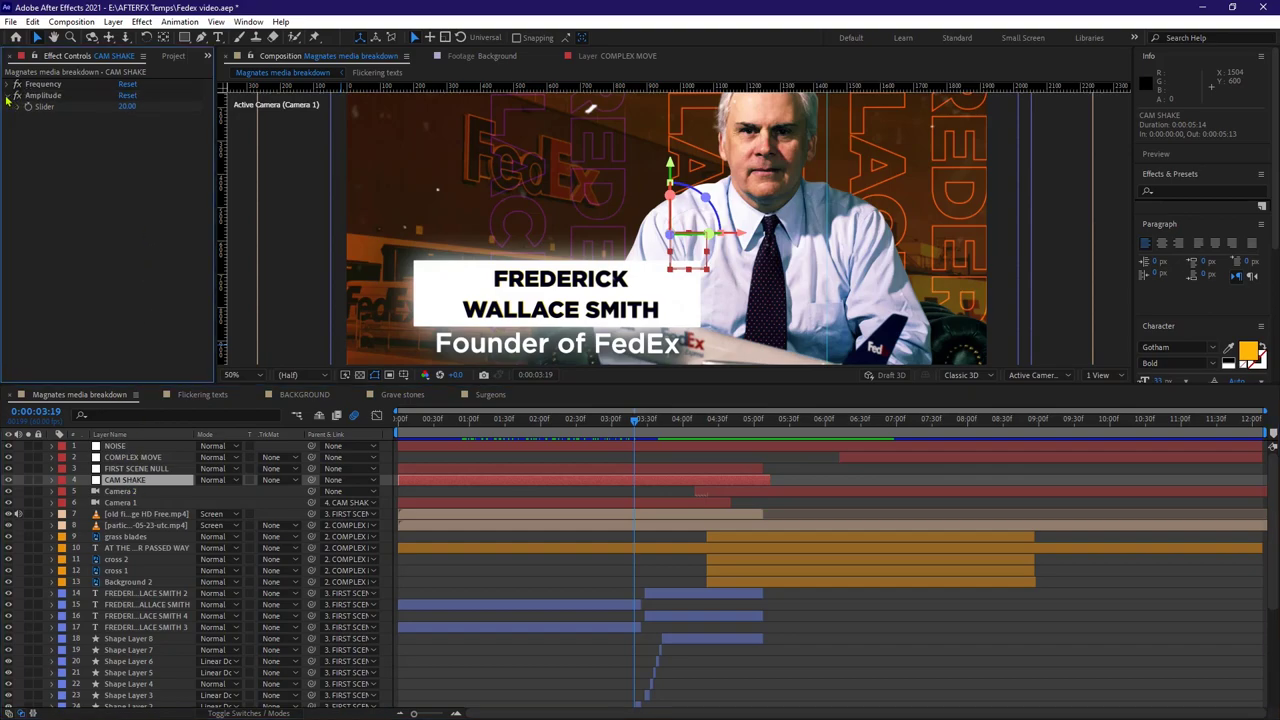
click(9, 96)
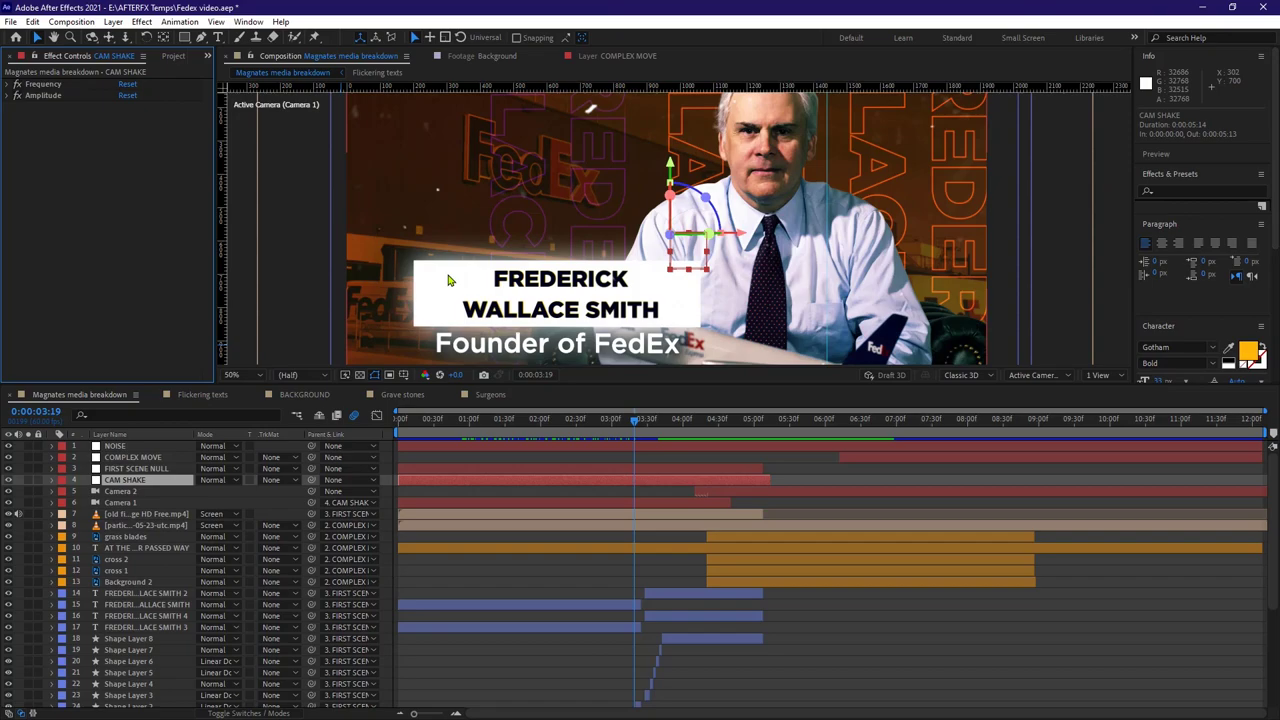
key(ctrl+space)
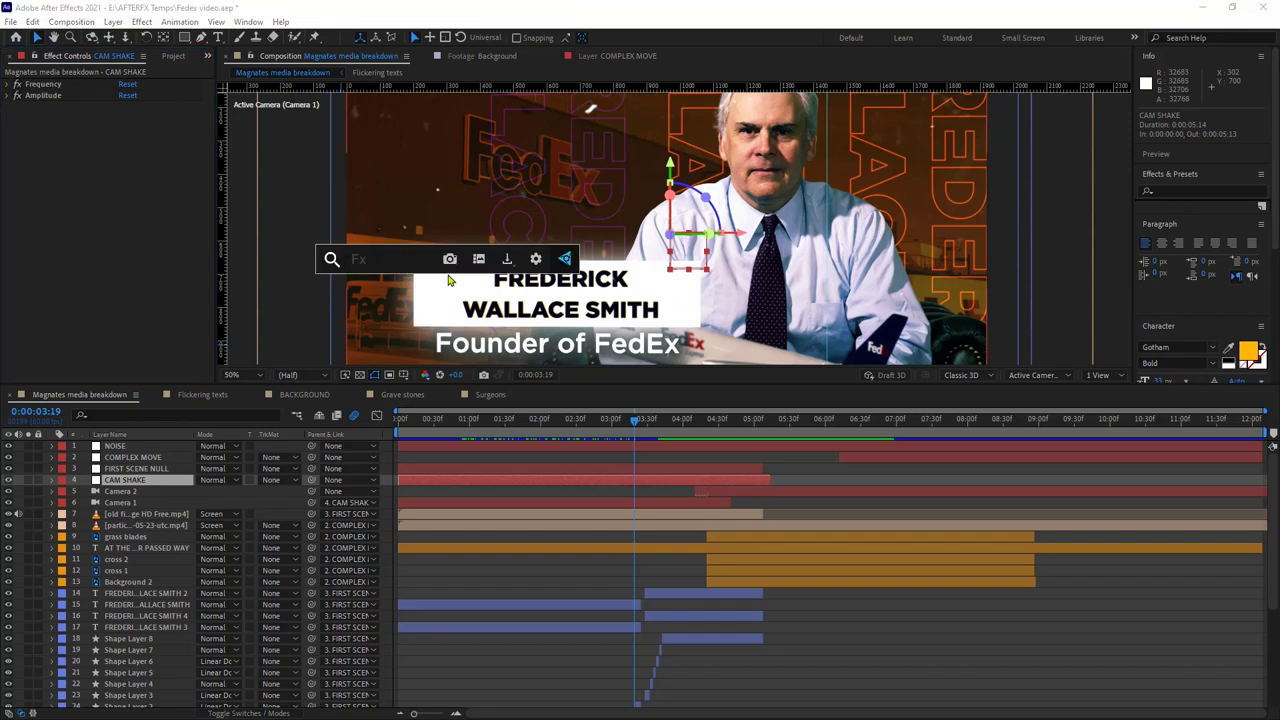
text(c)
key(BackSpace)
text(slider)
key(Escape)
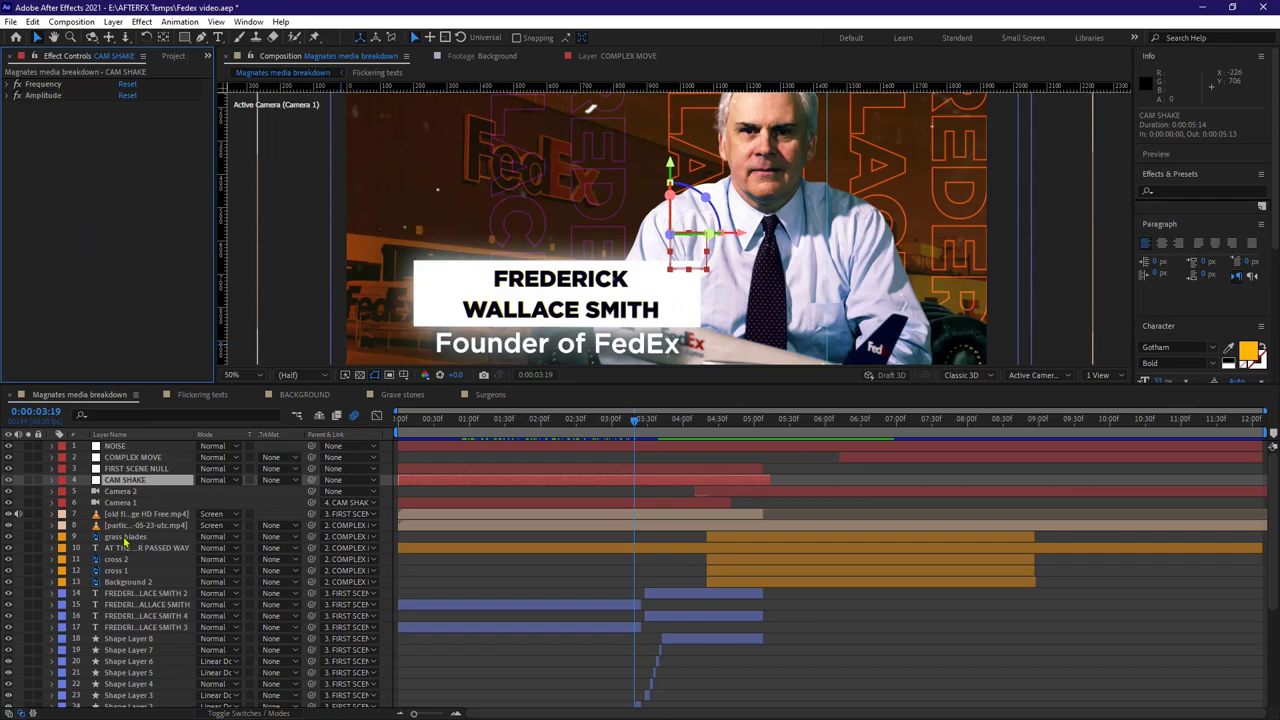
- Expand CAM SHAKE to reveal its X Position wiggle expression and select the Frequency slider
click(51, 479)
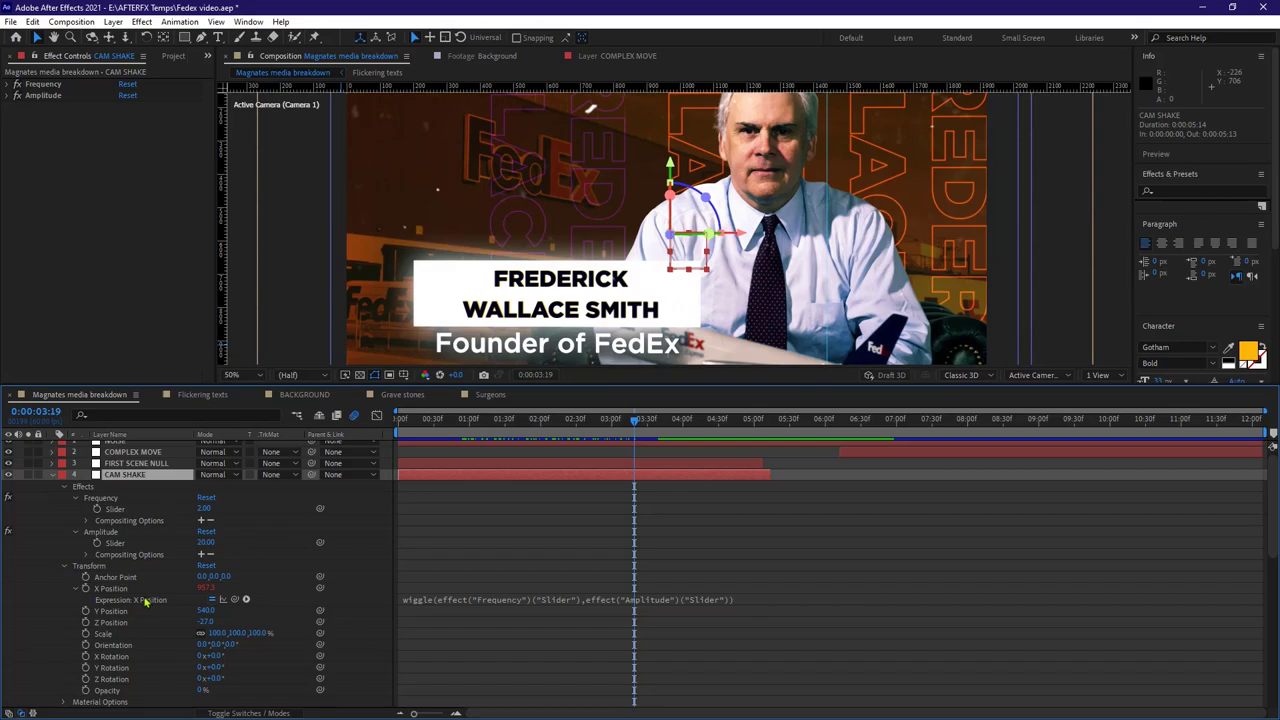
key(u)
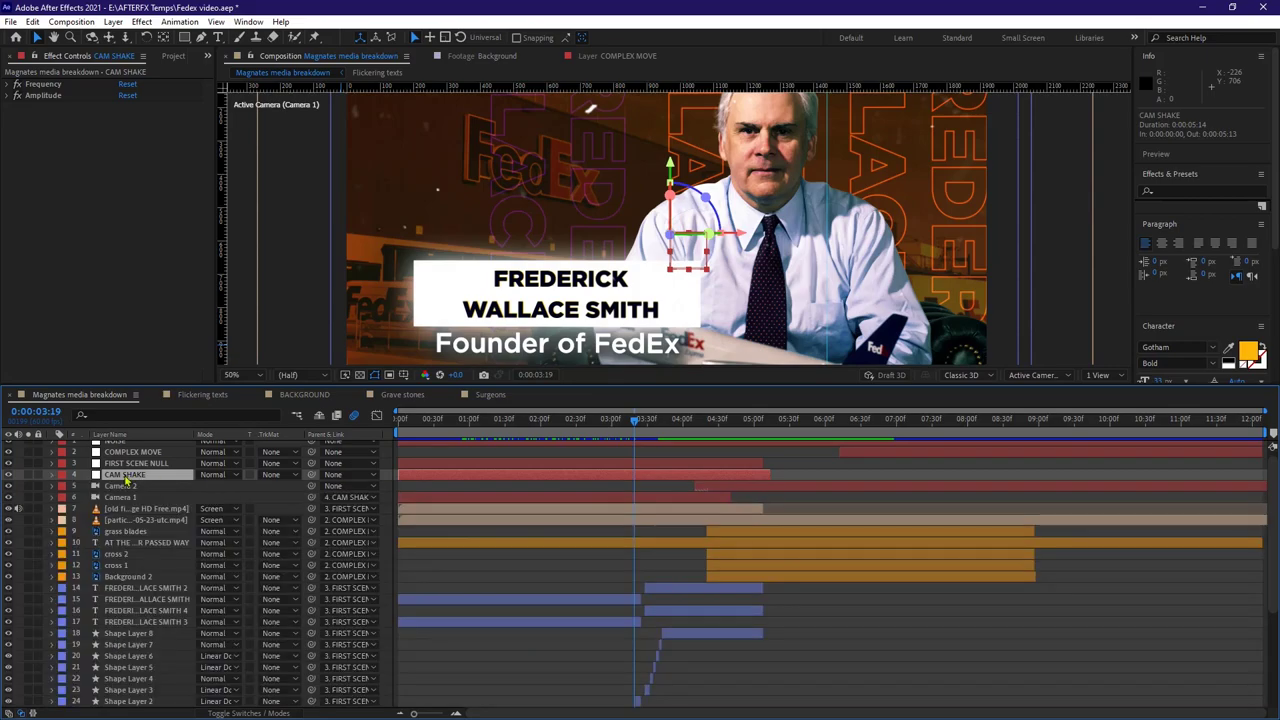
click(265, 497)
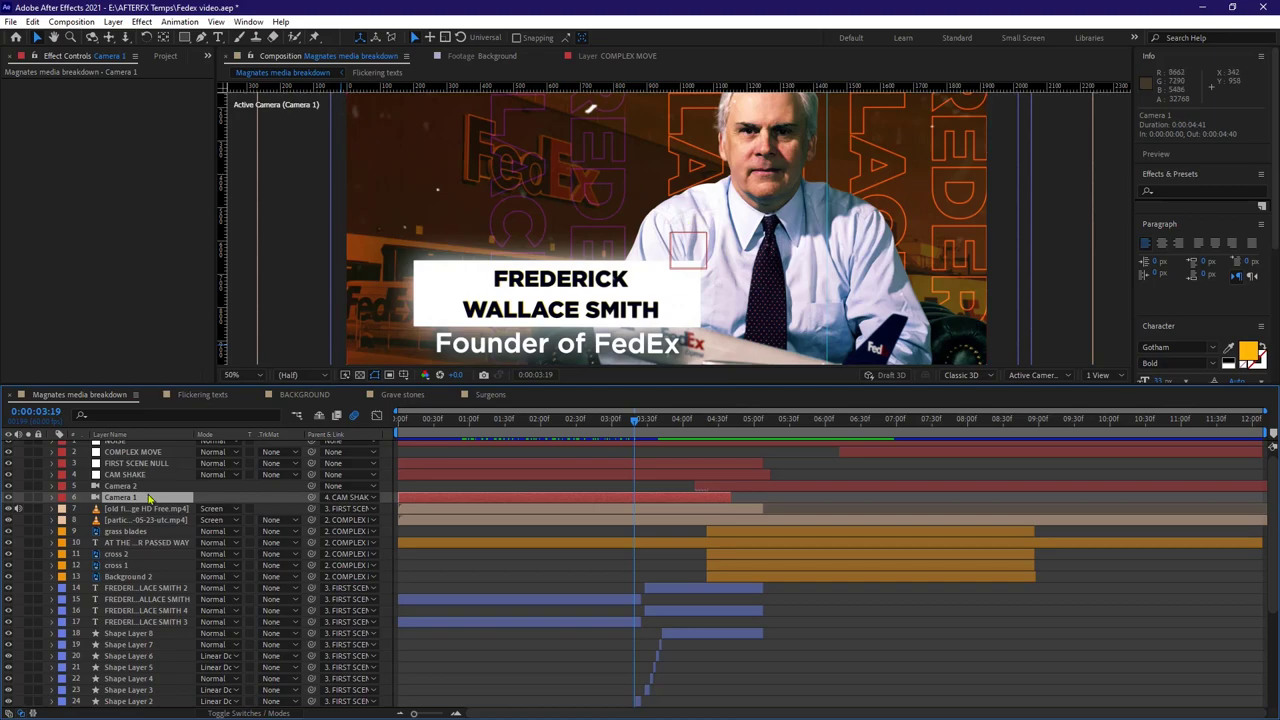
click(52, 475)
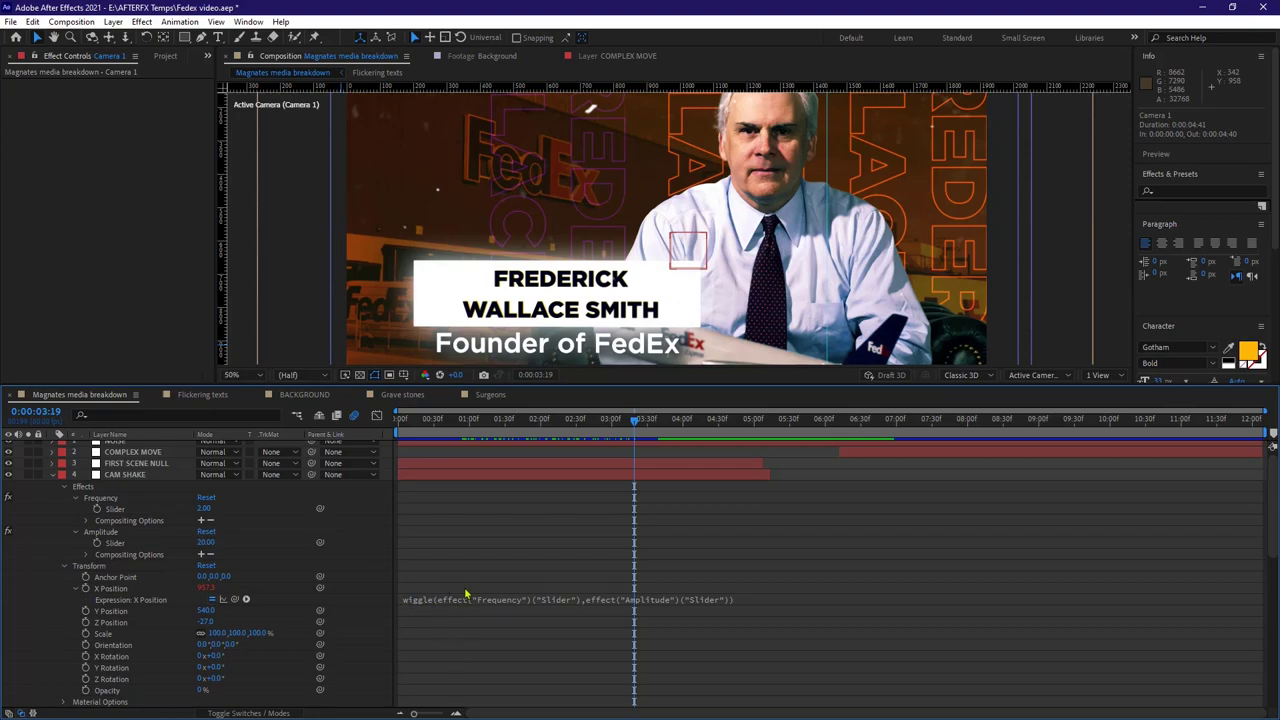
click(315, 509)
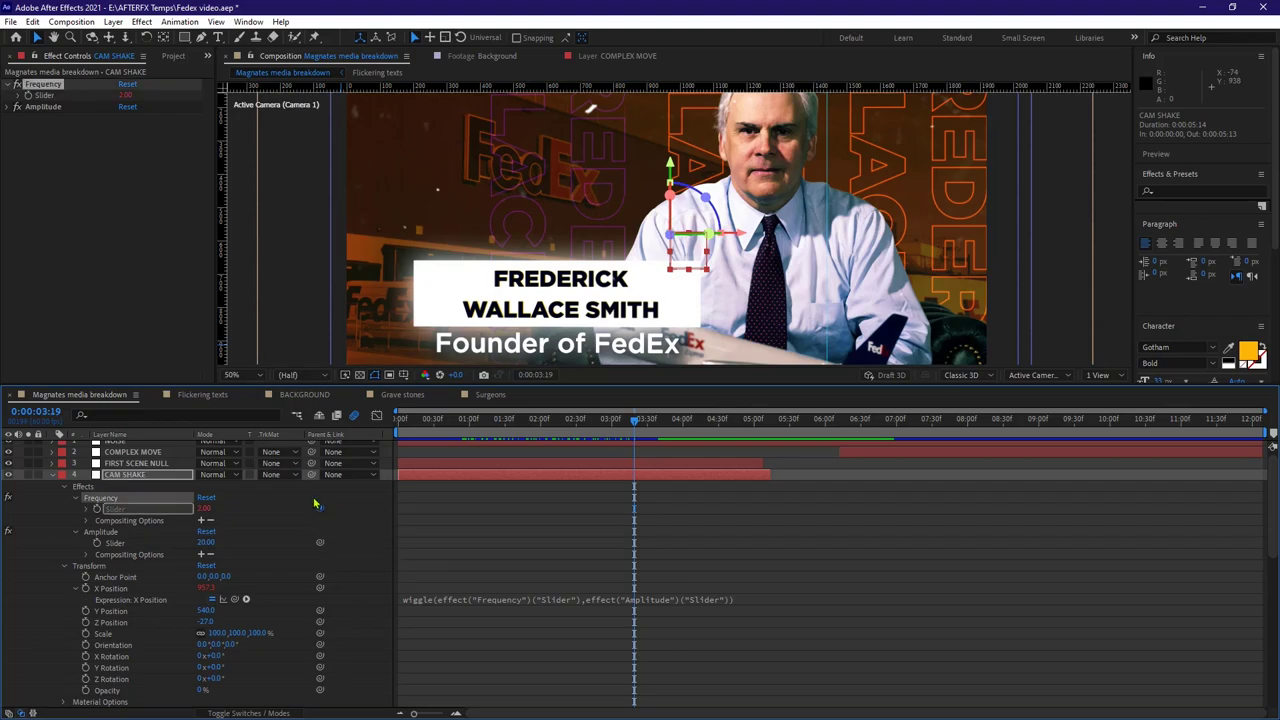
click(78, 93)
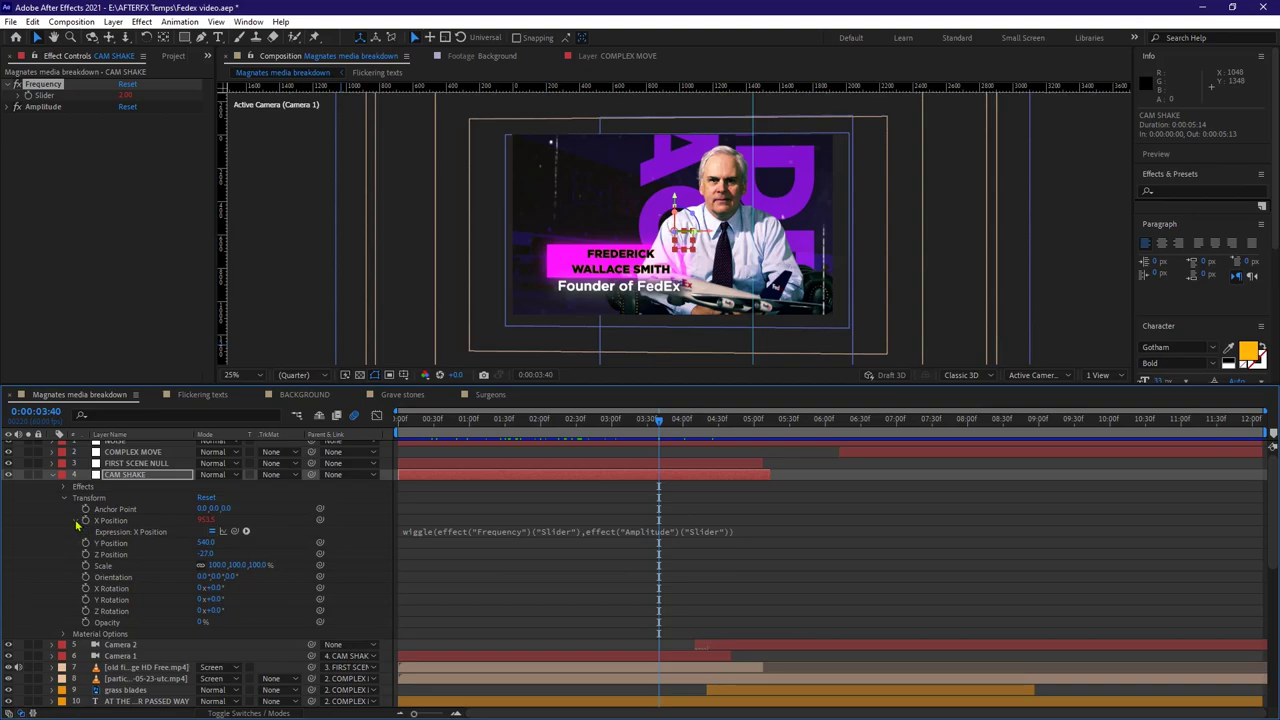
- Switch the columns to Switches with F4, review the X Position wiggle expression, and collapse CAM SHAKE
click(77, 521)
key(F4)
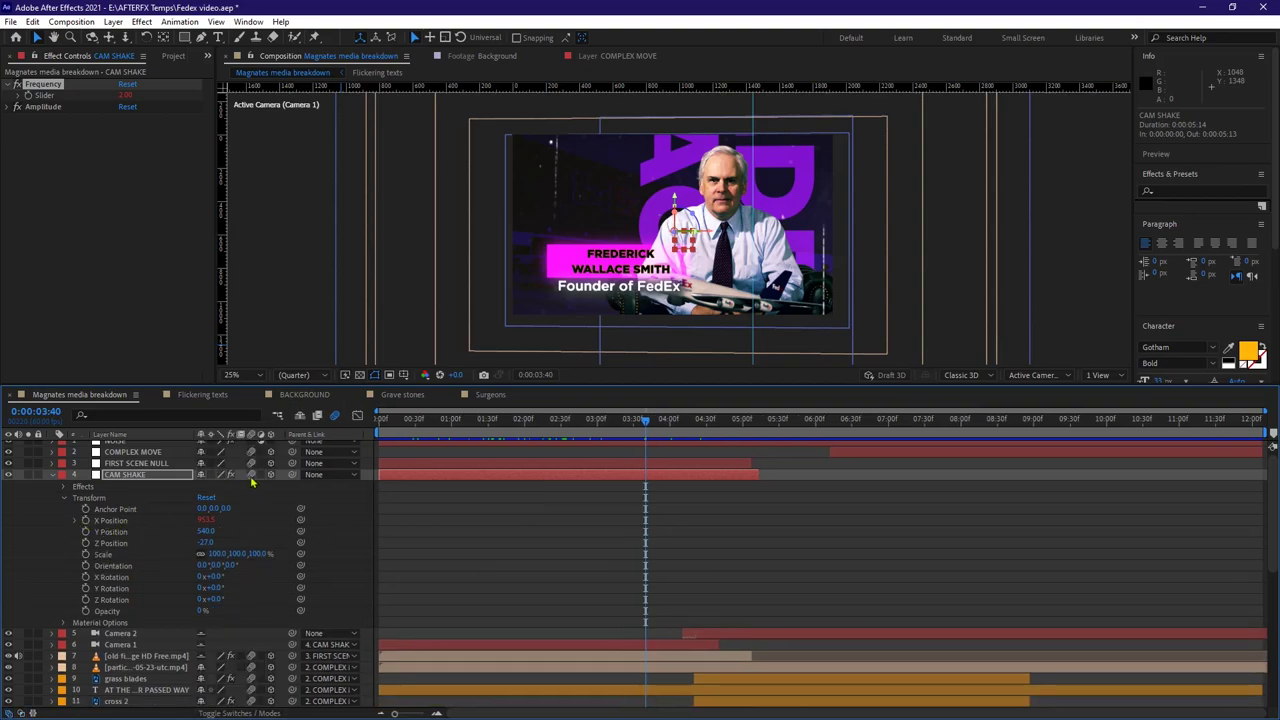
right_click(110, 521)
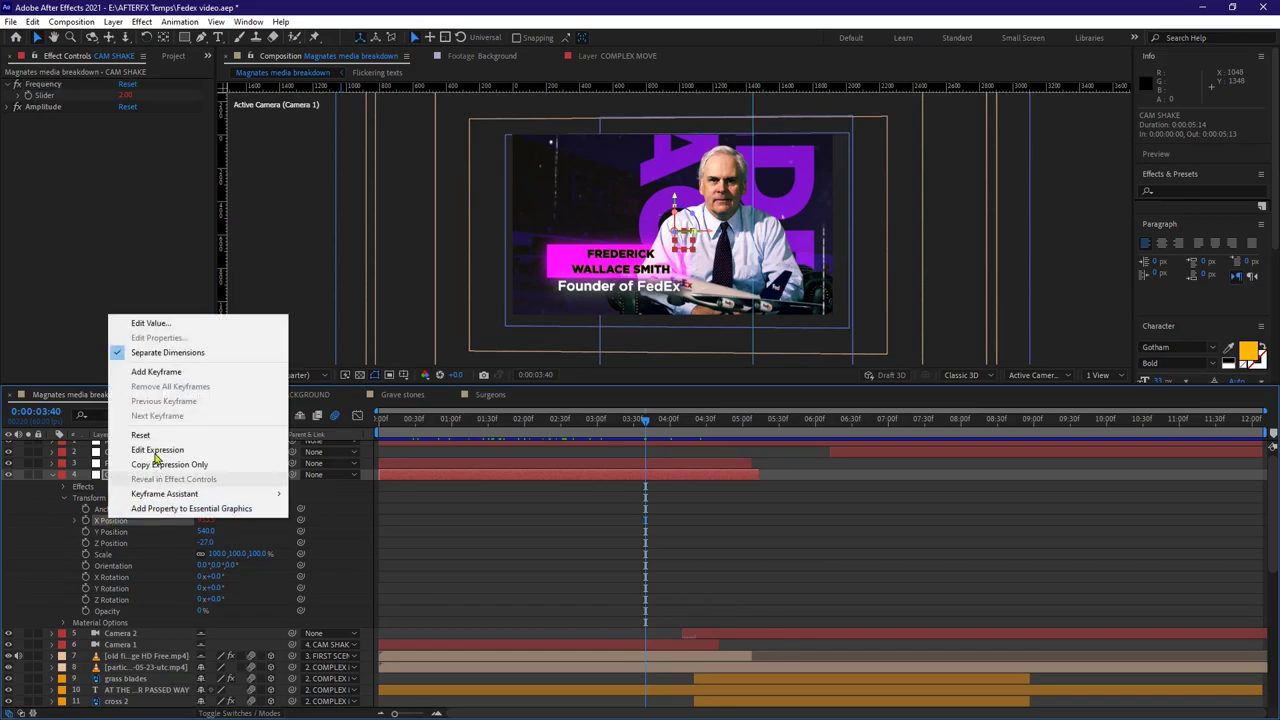
click(101, 525)
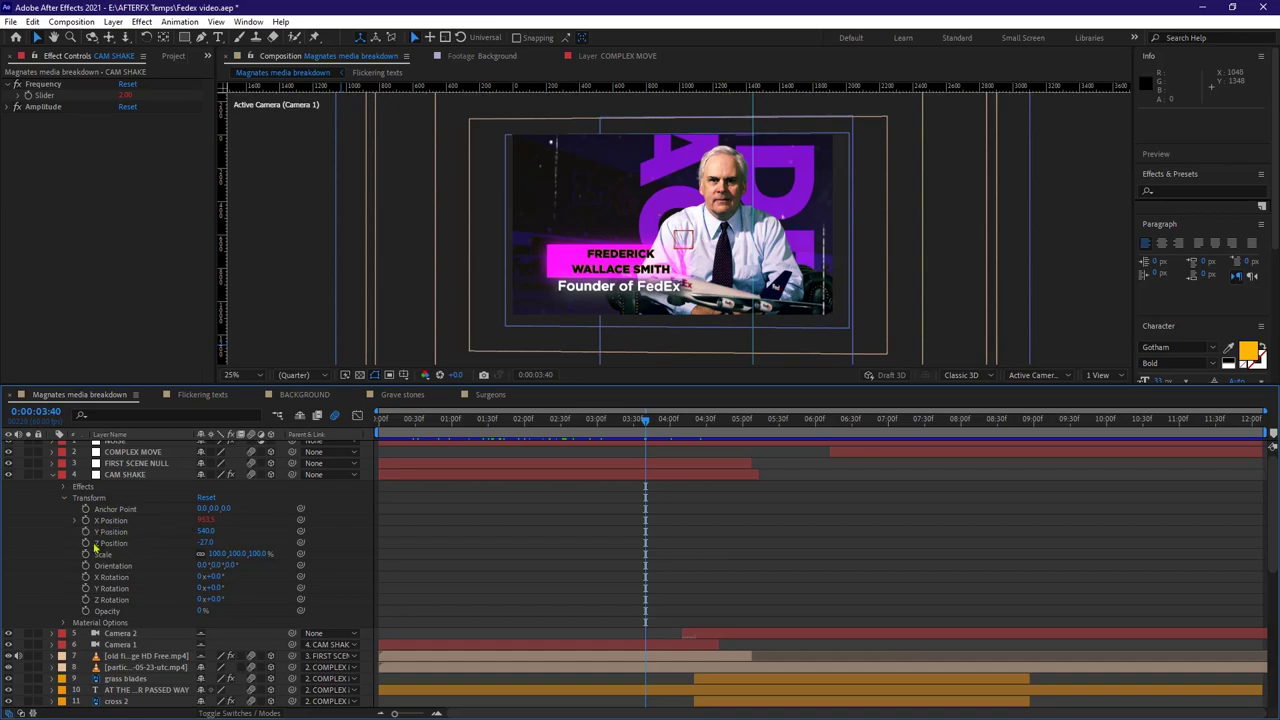
click(205, 521)
click(78, 521)
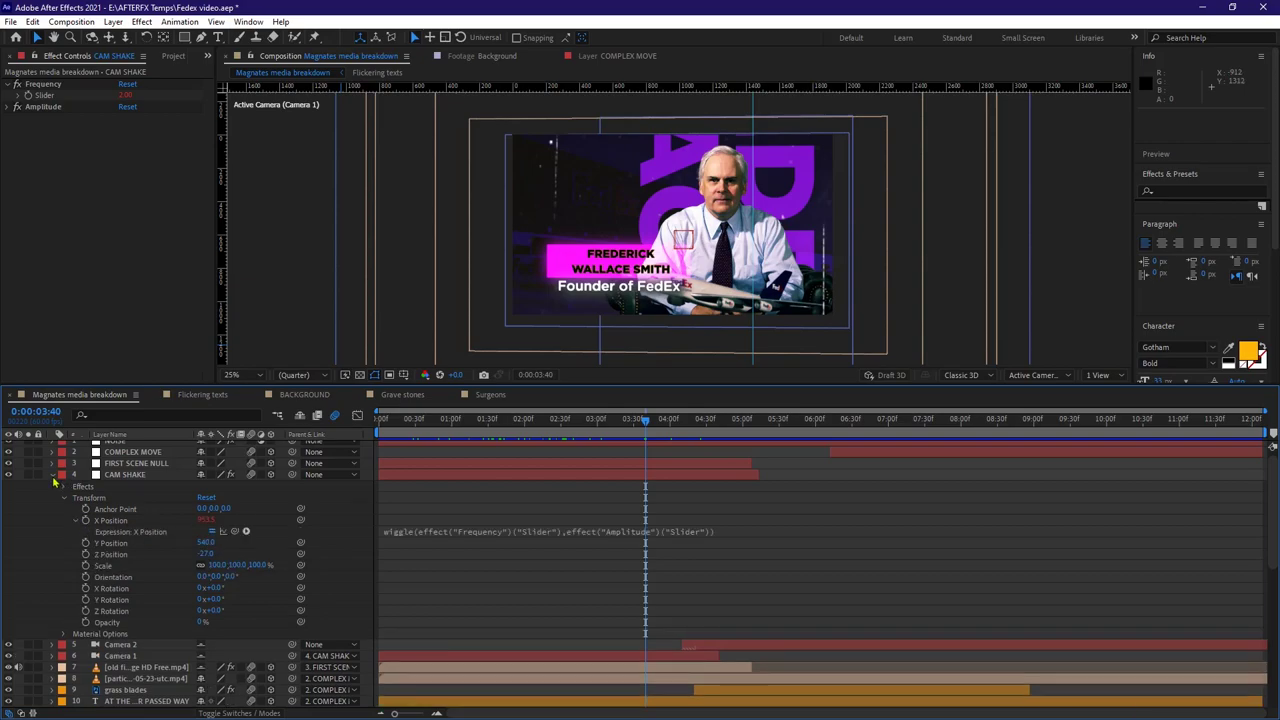
click(54, 477)
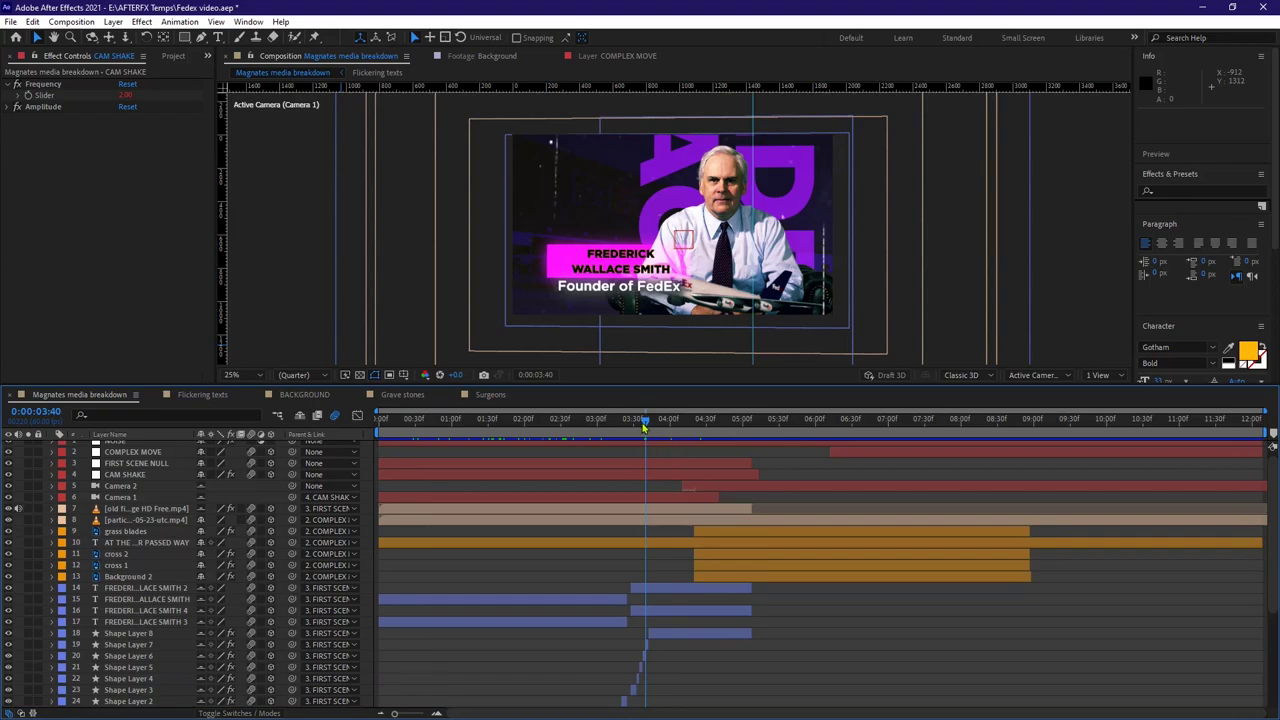
- Preview the Camera 2 gravestone shot with CAM SHAKE selected, stopping at 0:00:05:27
drag(643, 420, 701, 420)
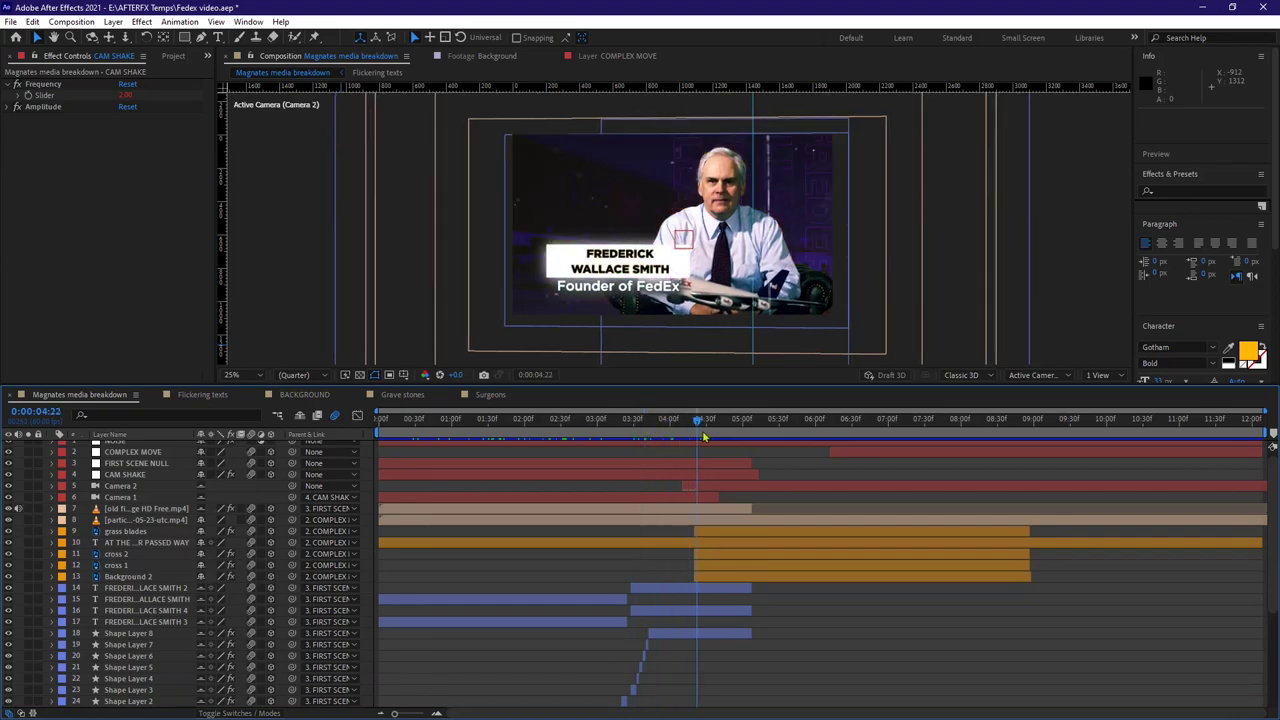
click(125, 475)
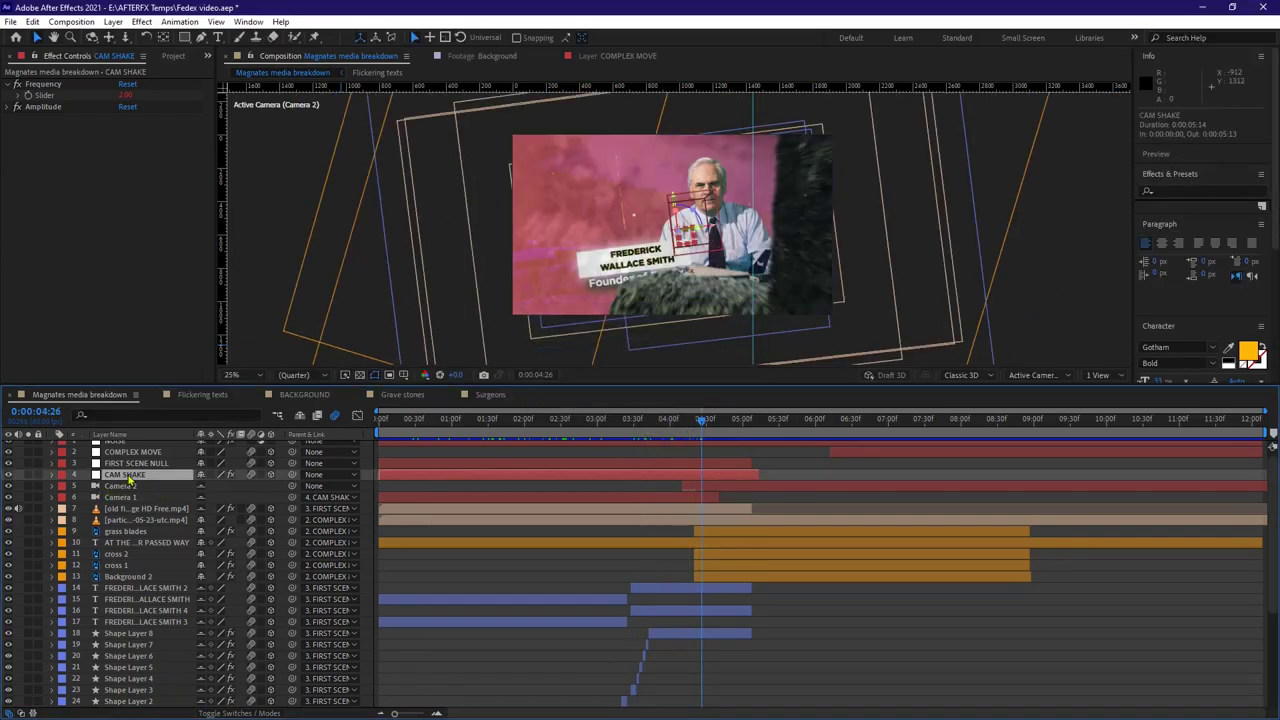
mouse_move(708, 426)
mouse_down()
mouse_move(762, 430)
mouse_move(706, 427)
mouse_up()
key(space)
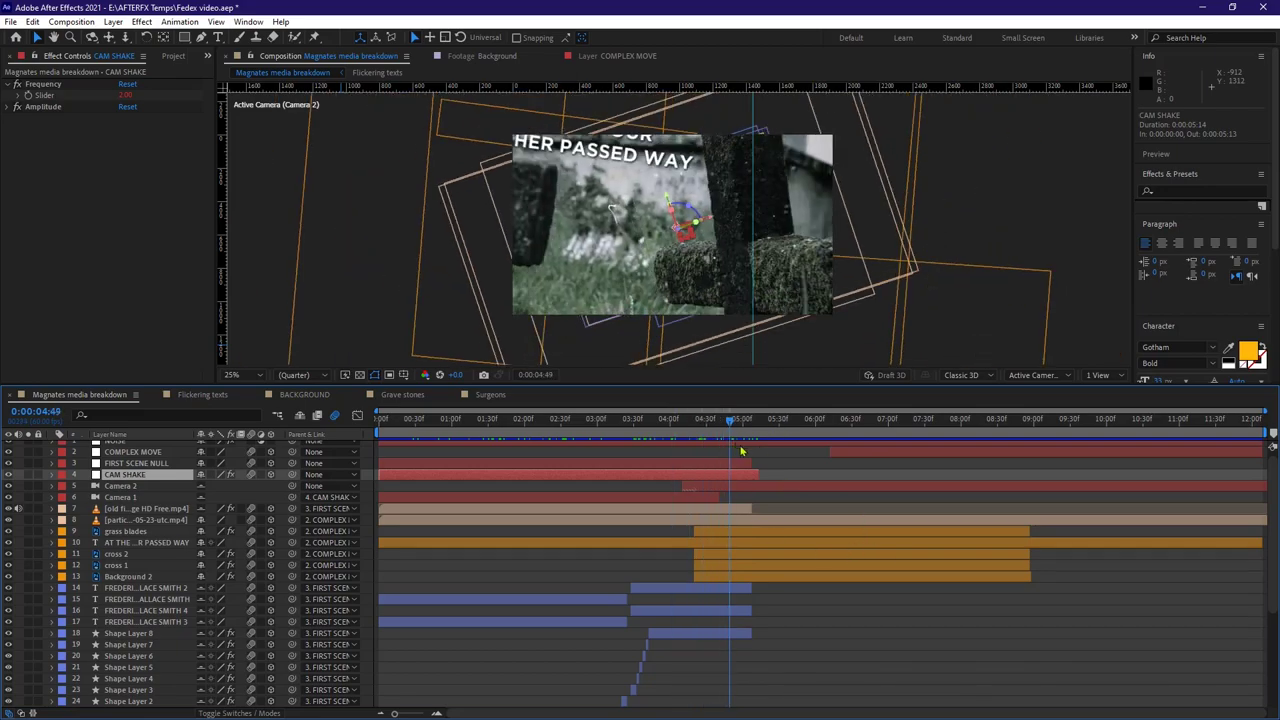
key(space)
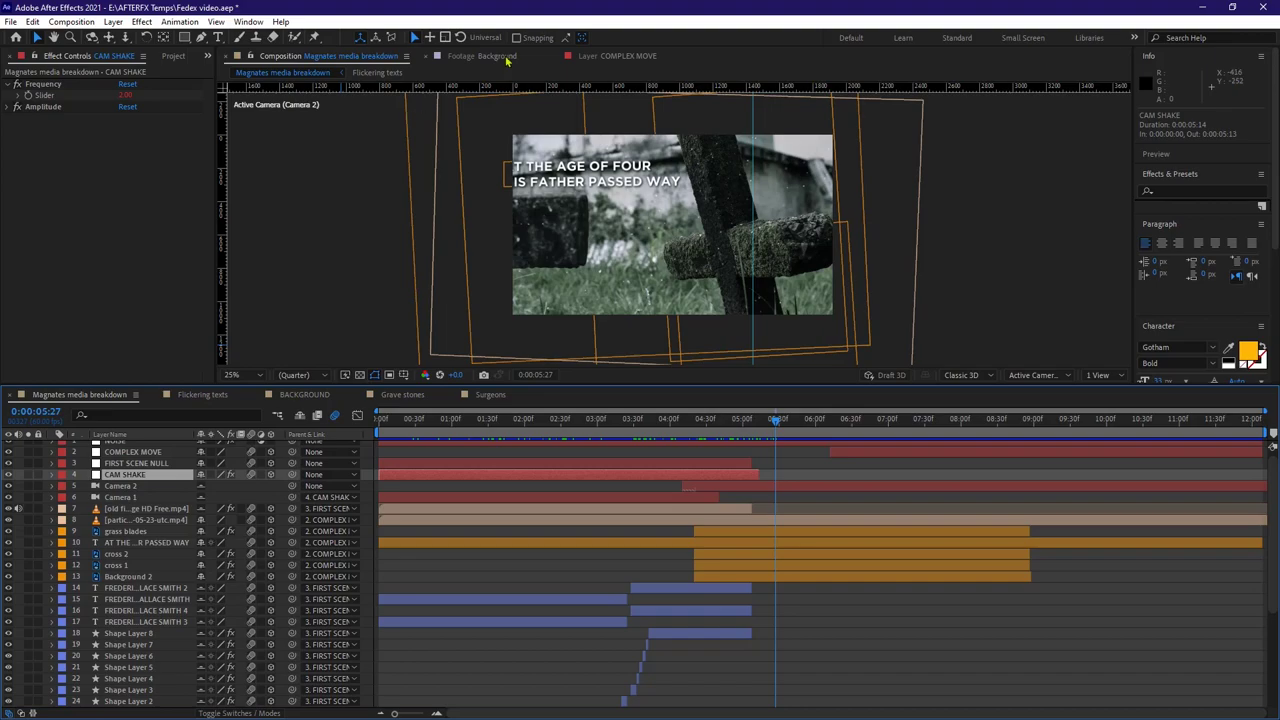
- Inspect the Grave stones precomp's cross, grass and Background layers, then return to Magnates media breakdown
click(172, 56)
click(47, 228)
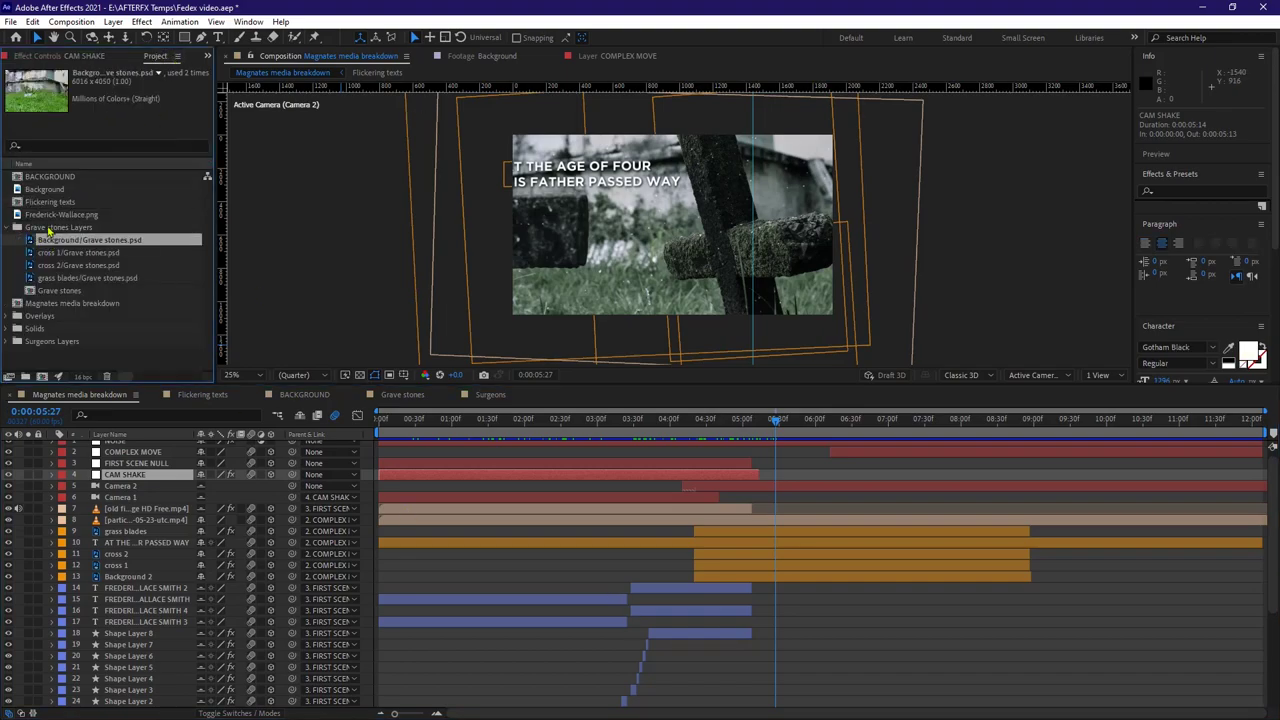
click(404, 395)
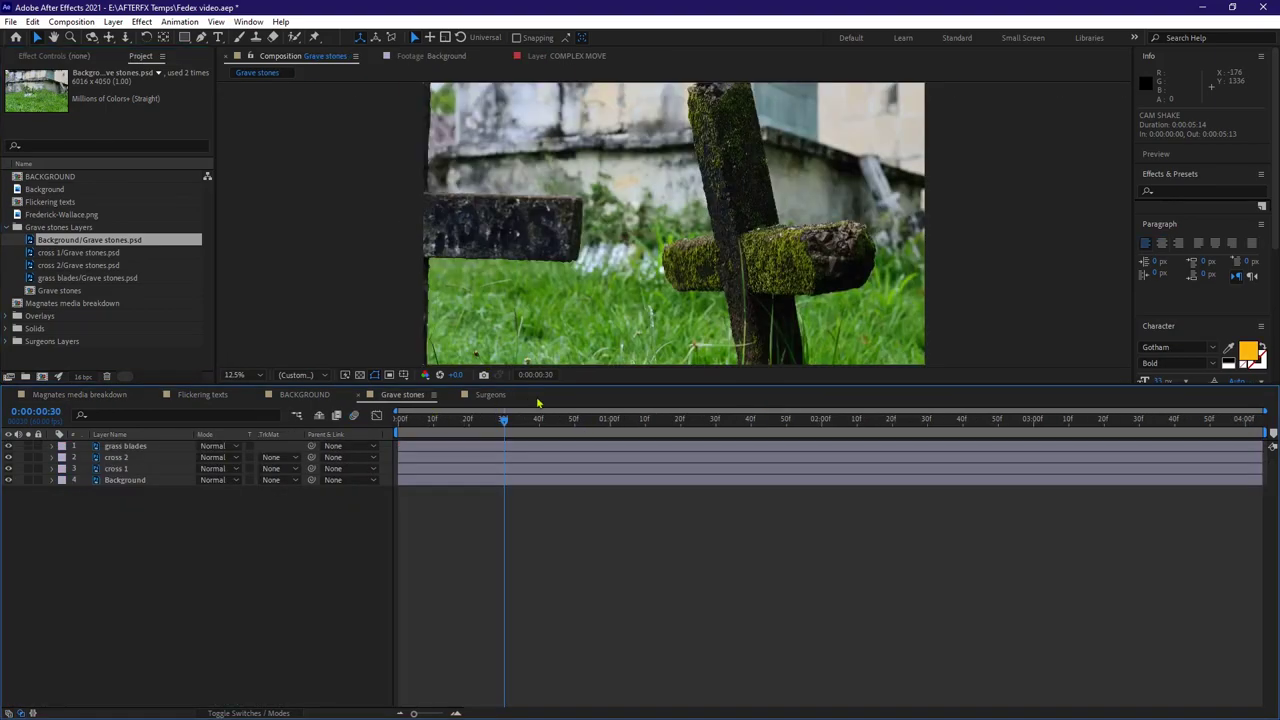
mouse_move(8, 457)
mouse_down()
mouse_move(11, 488)
mouse_move(8, 449)
mouse_move(8, 470)
mouse_up()
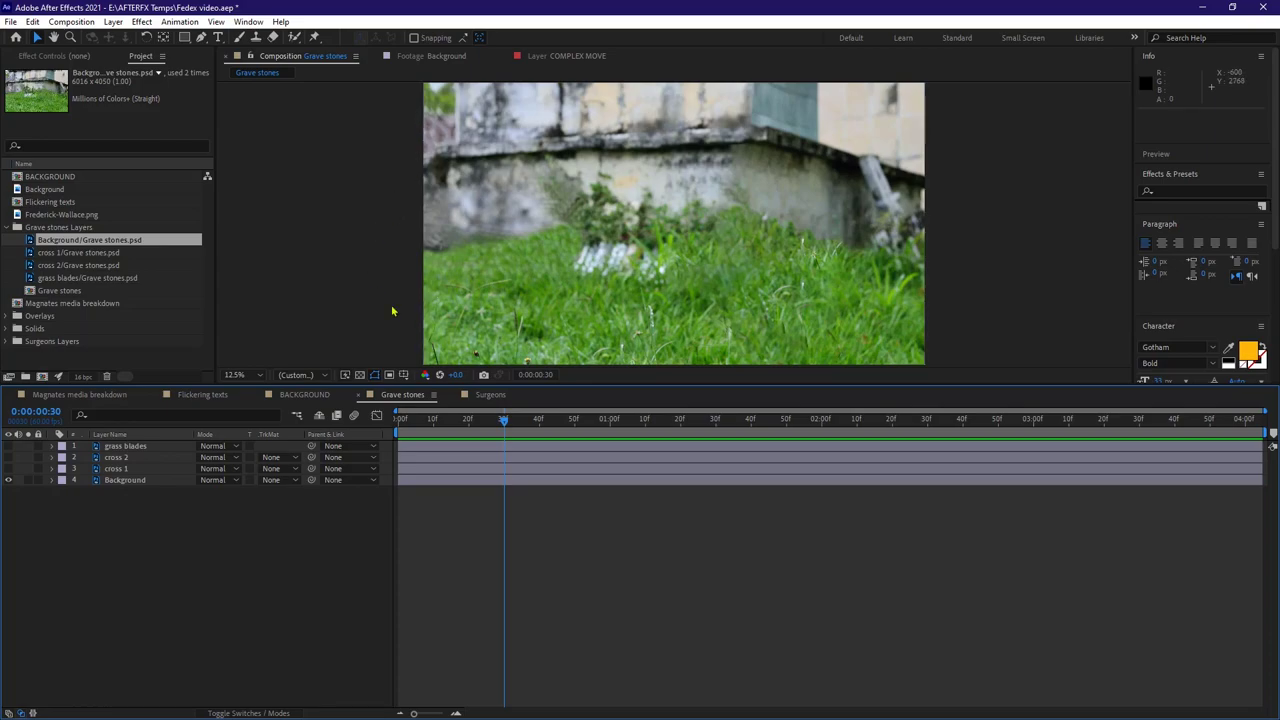
click(80, 394)
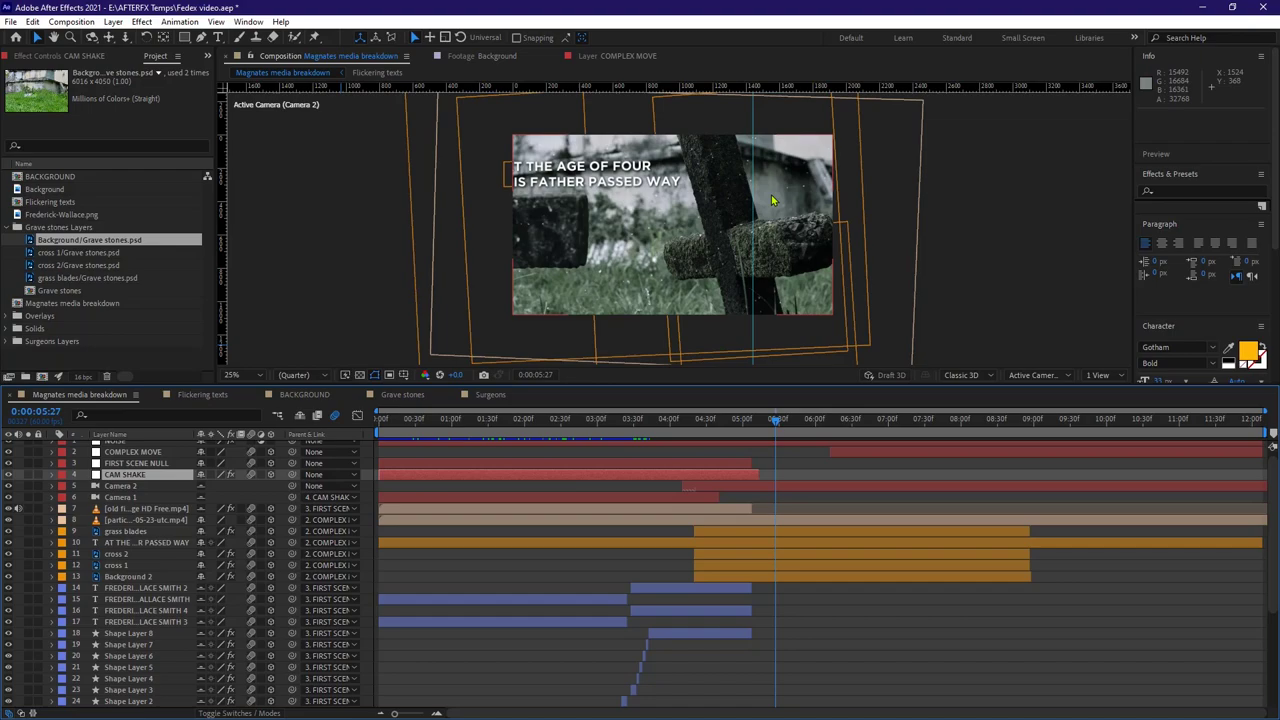
- Inspect cross 2's Tint effect and toggle Background 2's Tint off and back on to compare colours
click(115, 554)
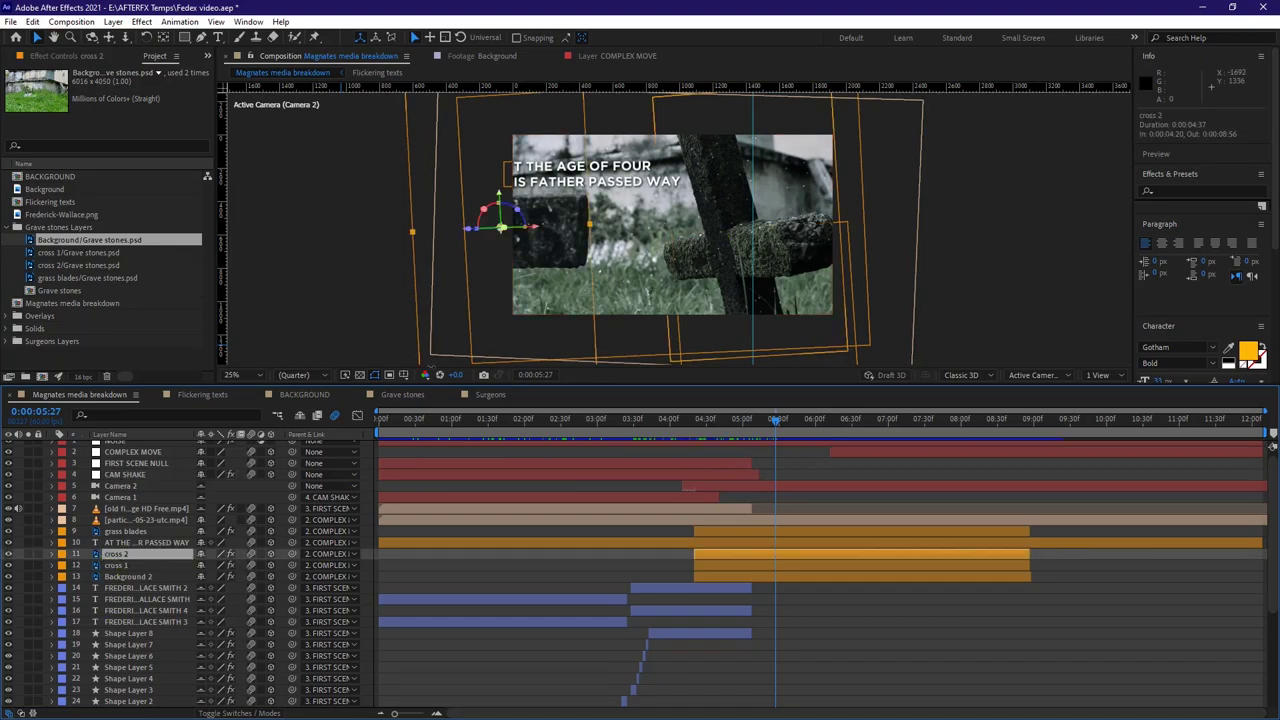
key(F3)
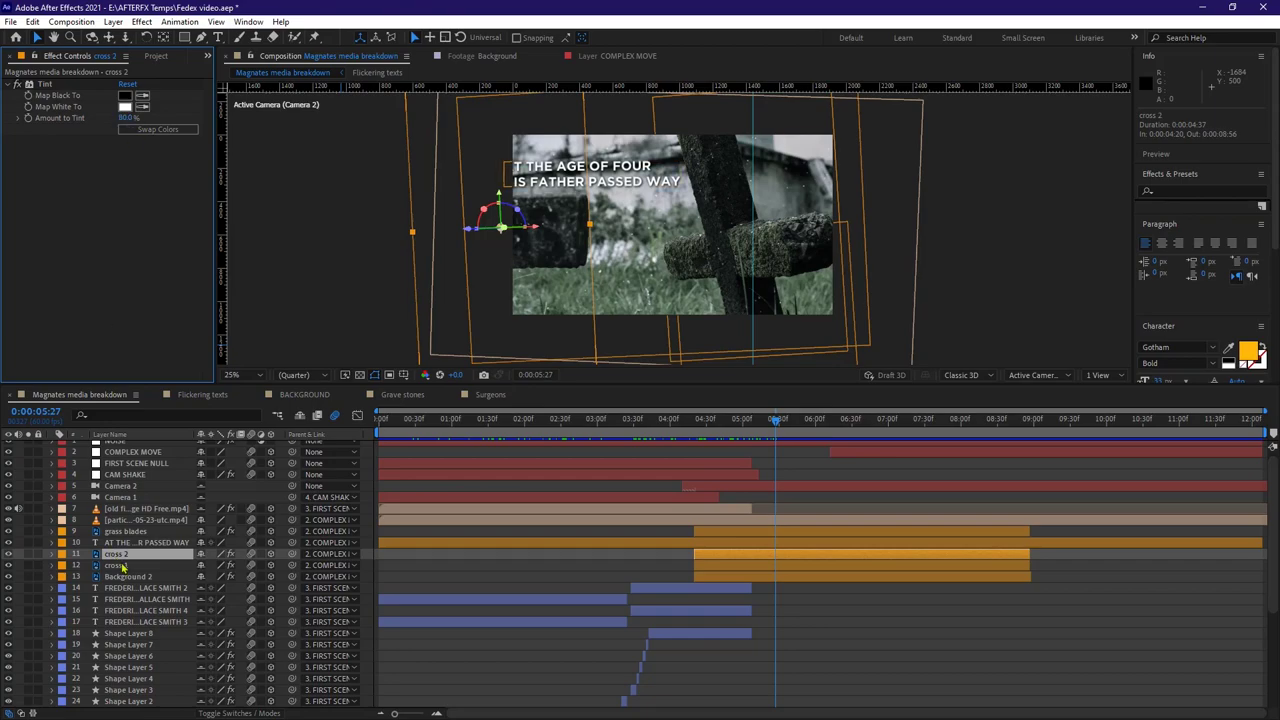
click(117, 566)
click(118, 578)
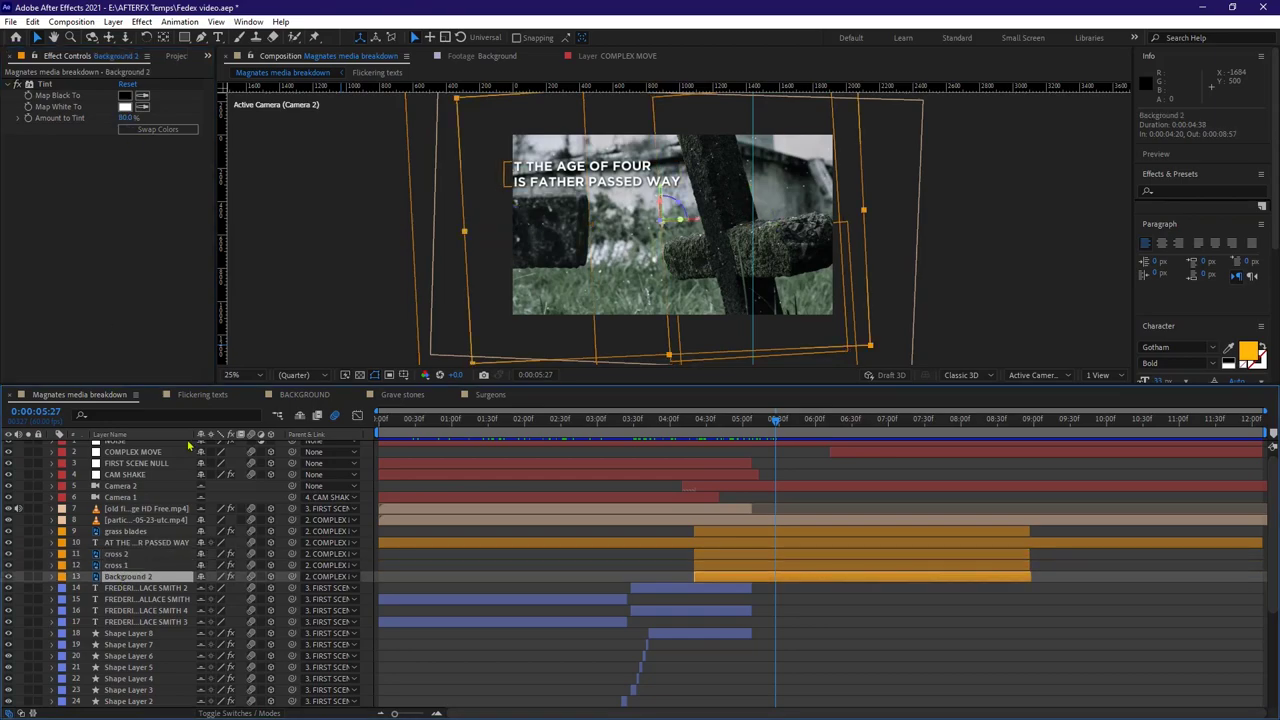
click(18, 85)
click(18, 85)
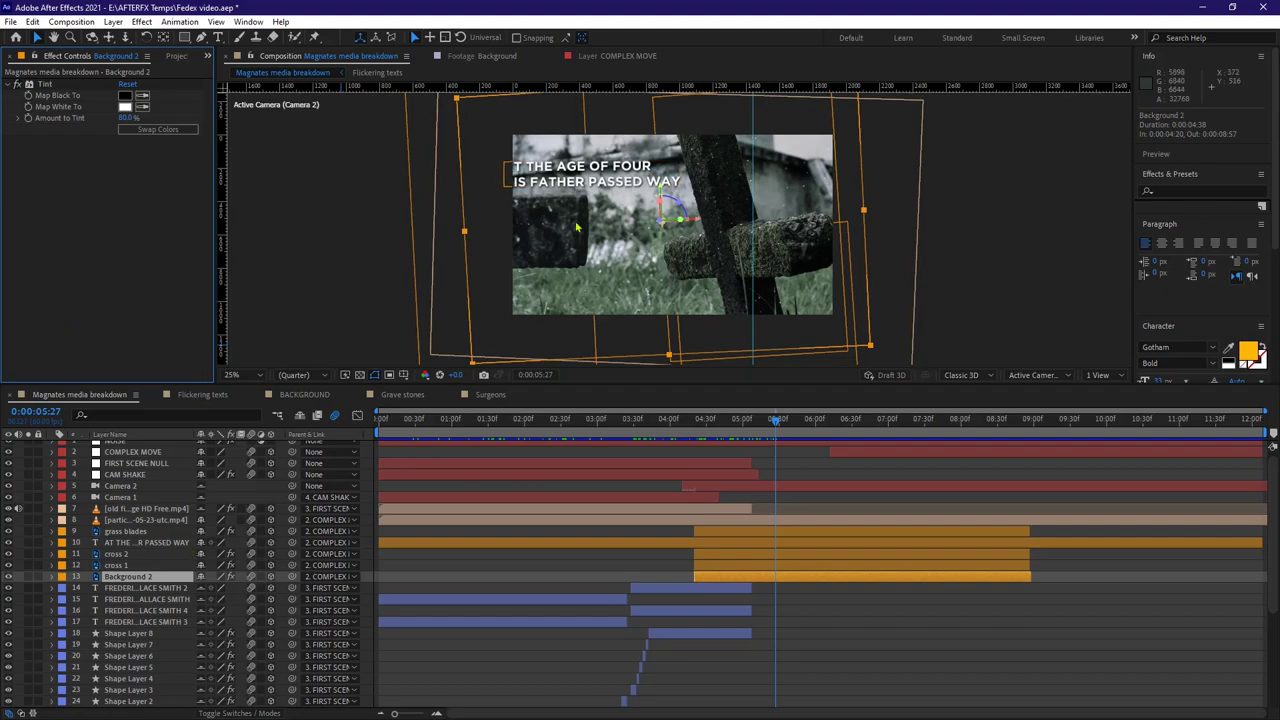
- Select the gravestone title layer and scrub back to the FedEx founder shot at 0:00:04:15
click(126, 545)
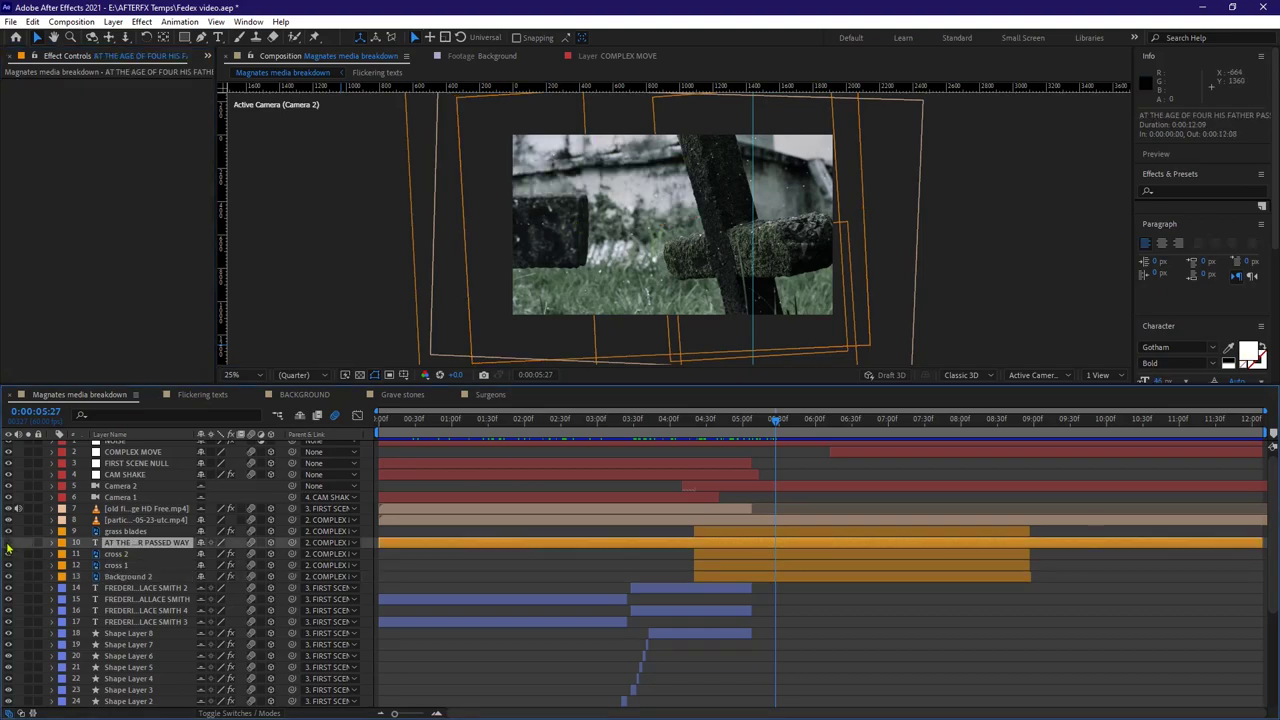
click(766, 421)
drag(726, 425, 688, 422)
- Reveal the keyframed properties of Camera 1 and Camera 2 with U
click(118, 497)
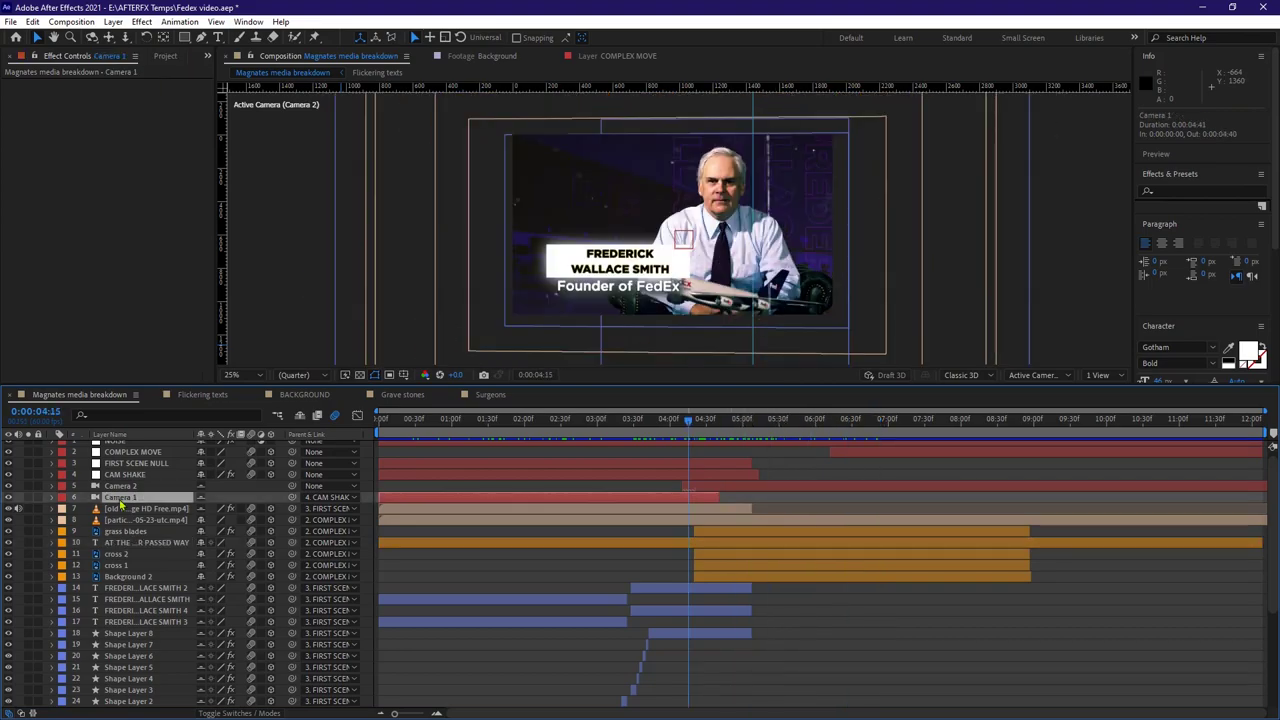
key(u)
click(714, 493)
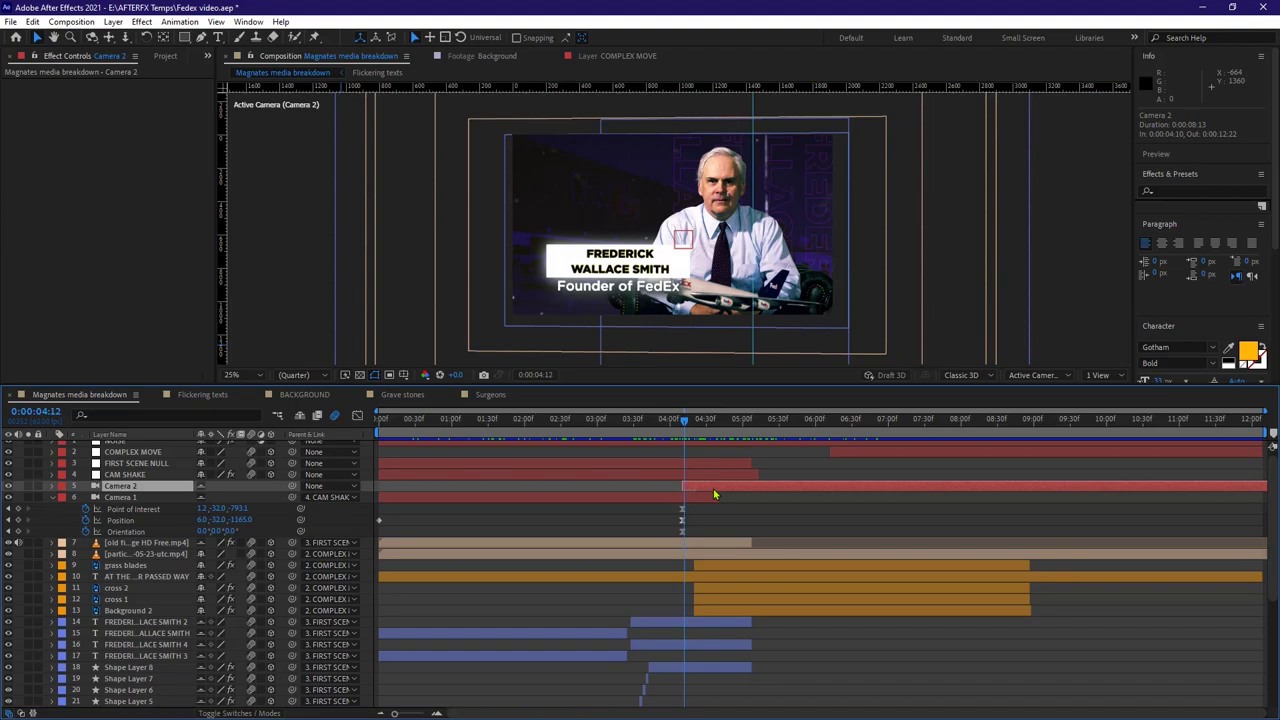
key(u)
- Scrub through the camera move, cancel Camera Settings, and stop at the gravestone title at 0:00:06:33
drag(686, 437, 696, 437)
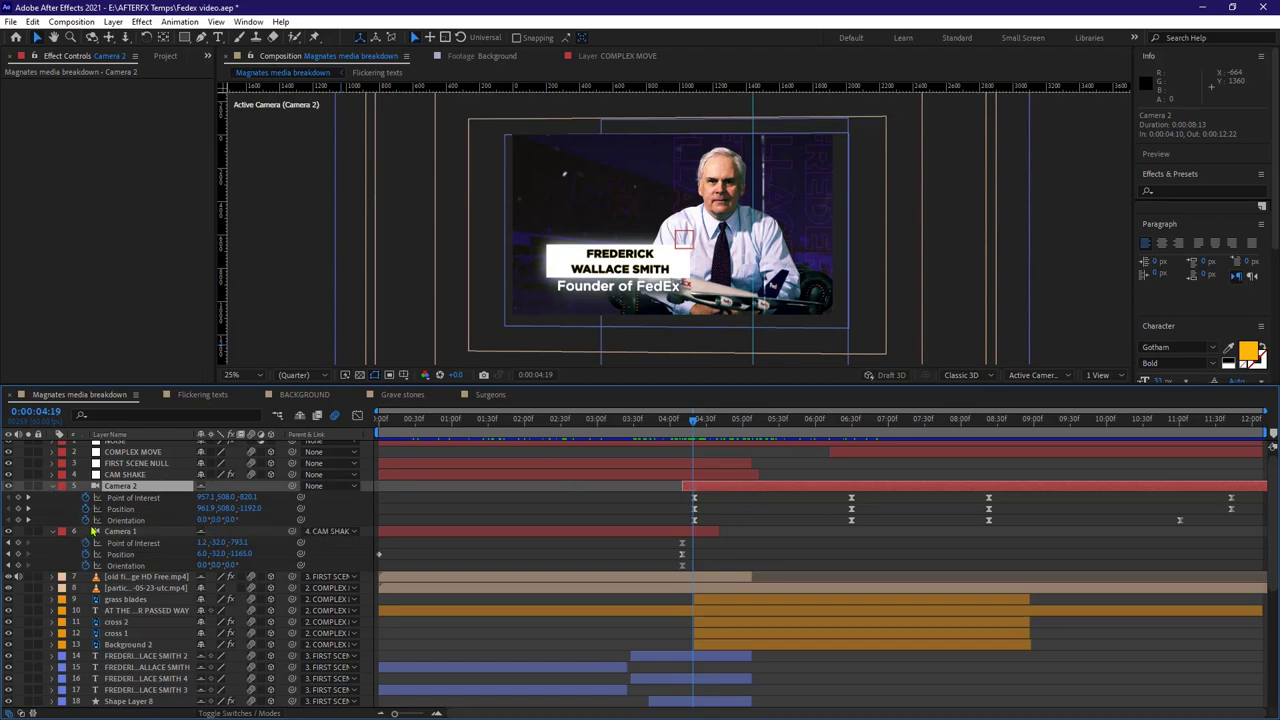
mouse_move(693, 428)
mouse_down()
mouse_move(848, 442)
mouse_move(713, 430)
mouse_up()
click(115, 22)
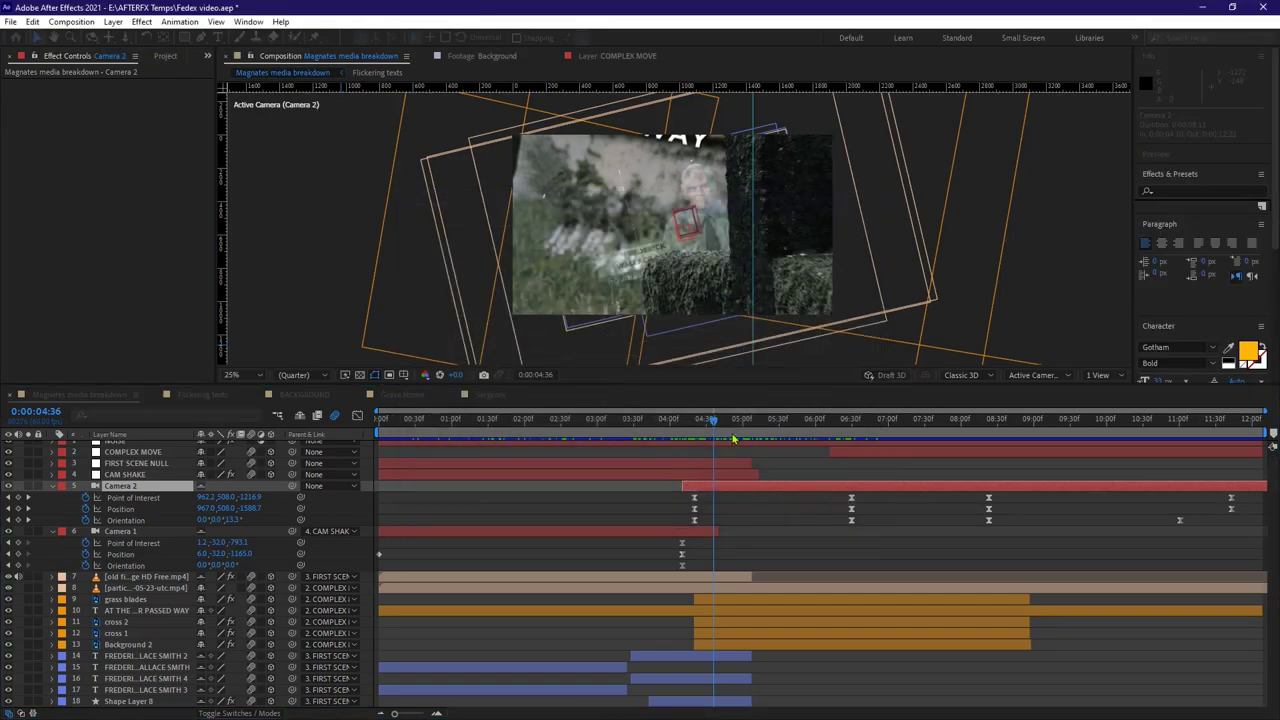
click(851, 439)
mouse_move(853, 439)
mouse_down()
mouse_move(707, 438)
mouse_move(846, 444)
mouse_up()
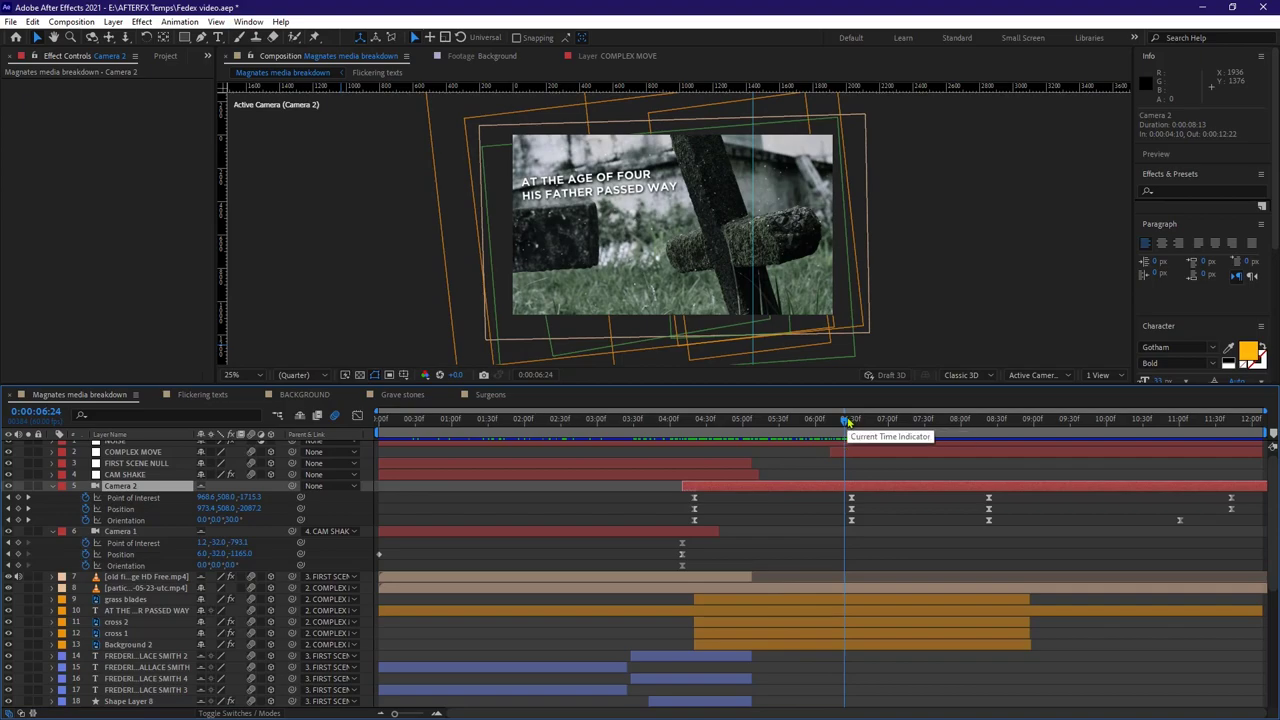
drag(850, 425, 856, 428)
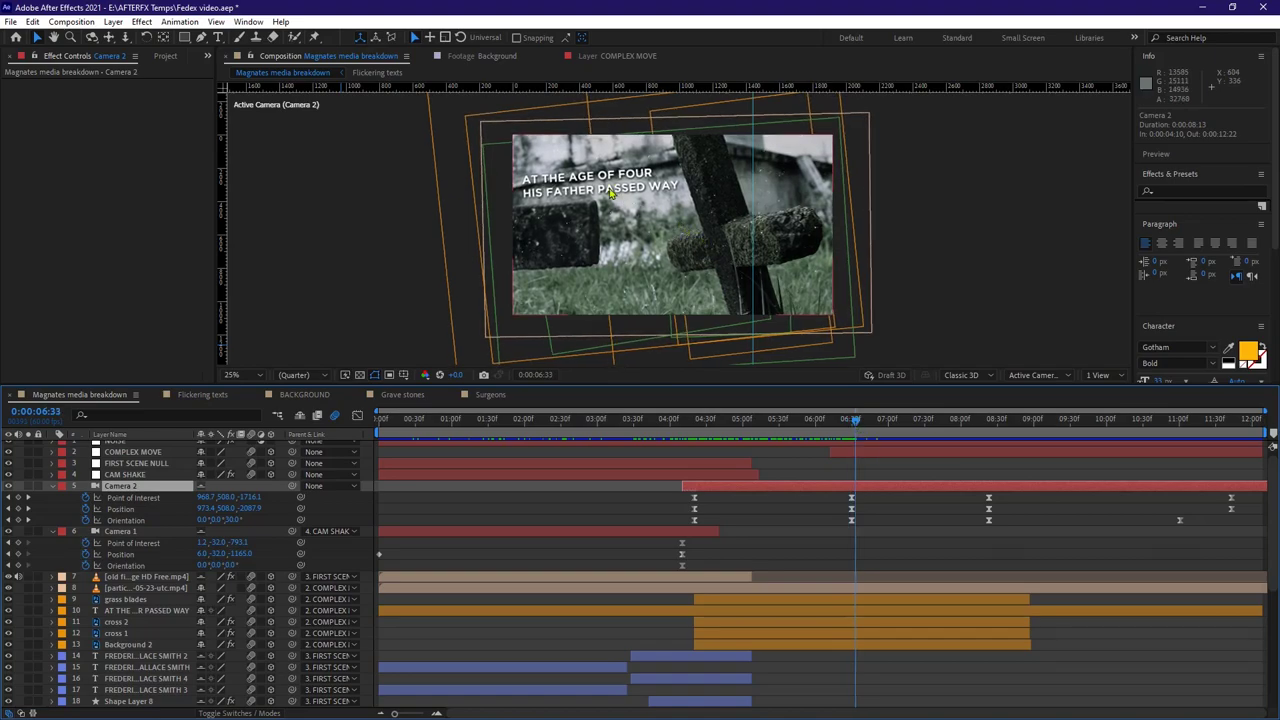
- Expand the gravestone title text layer's properties, then collapse them again
double_click(540, 178)
click(52, 610)
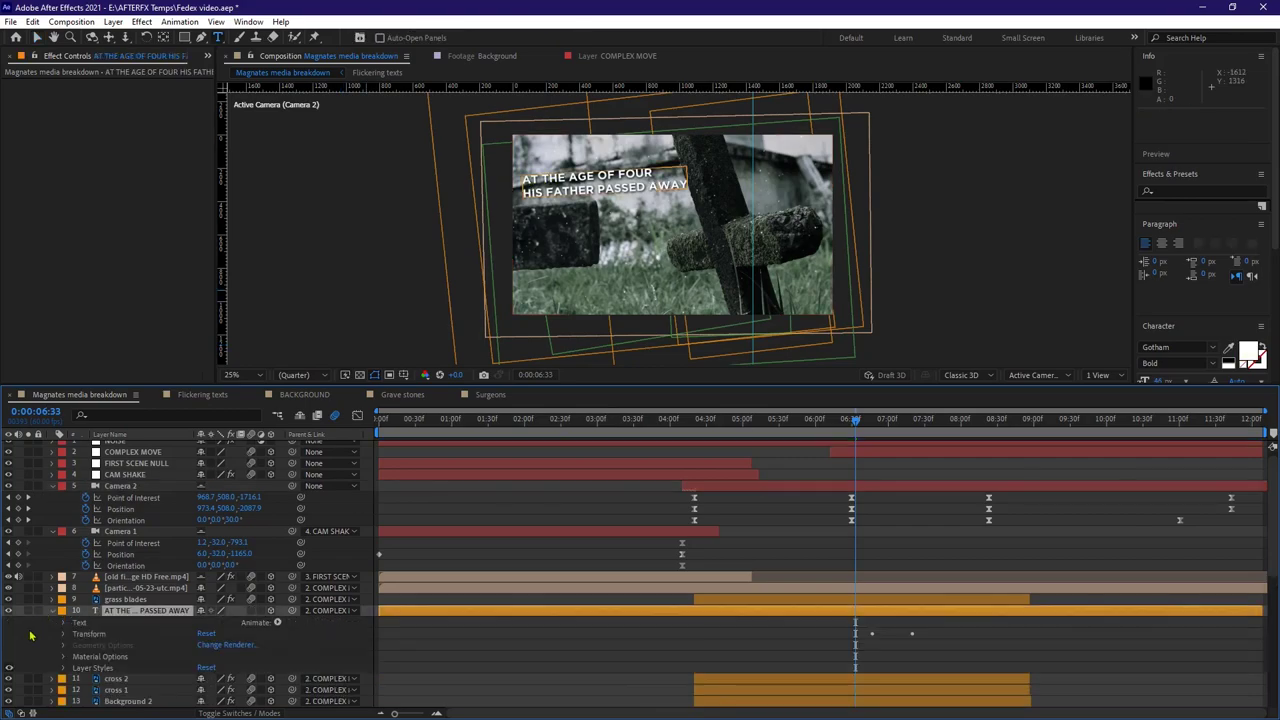
scroll(40, 620, down, 2)
click(62, 623)
scroll(20, 606, down, 5)
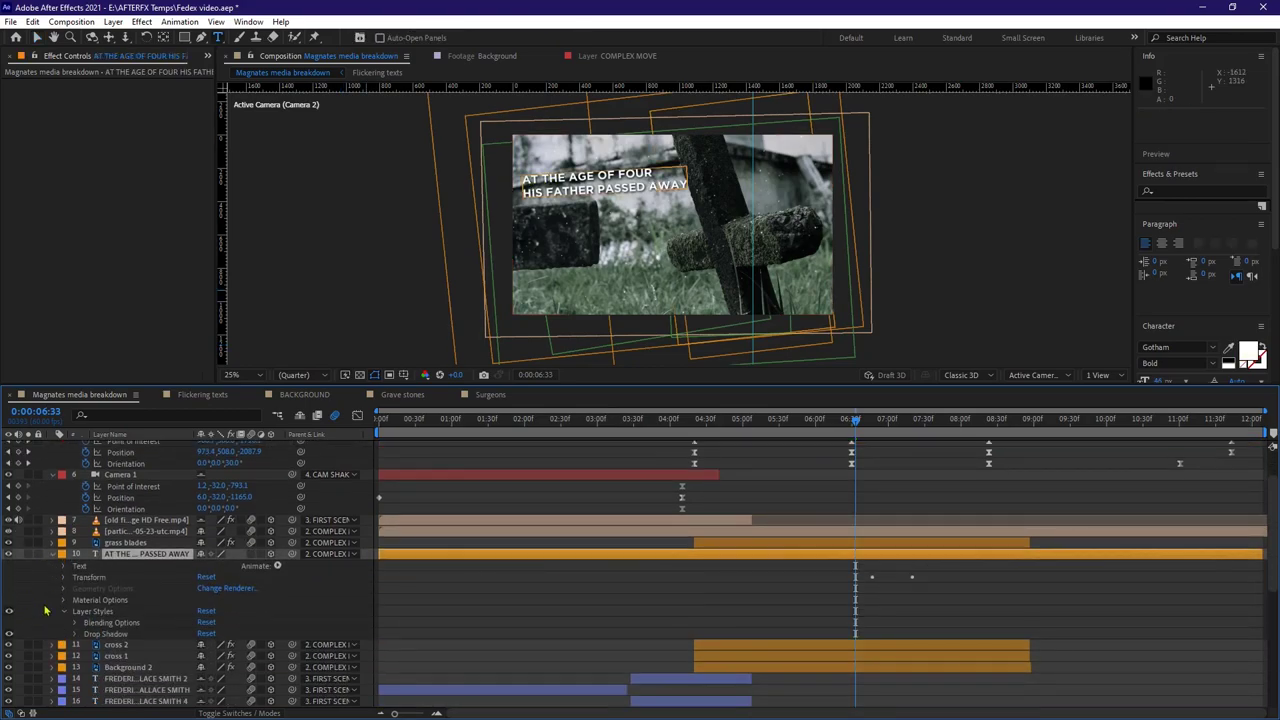
click(52, 464)
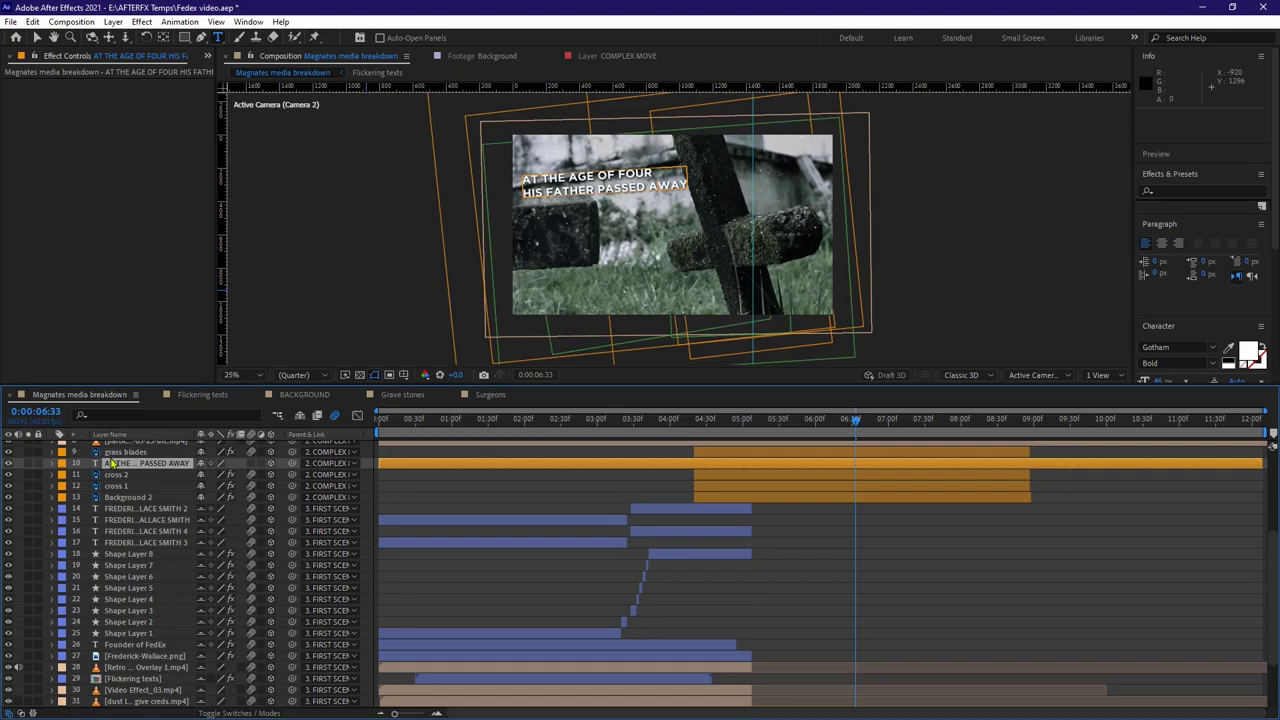
- Scrub the title's upward drift around 0:00:07:04 and play on into the surgeons shot
drag(849, 427, 873, 437)
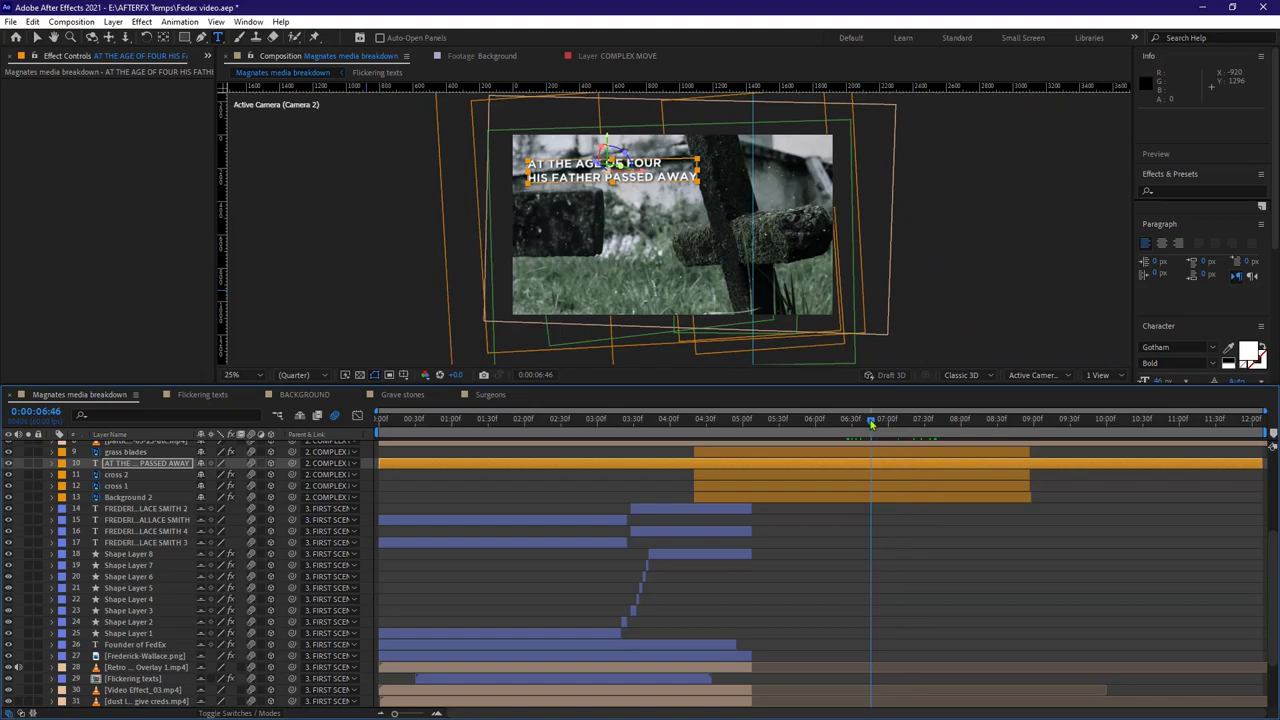
drag(871, 424, 866, 425)
key(space)
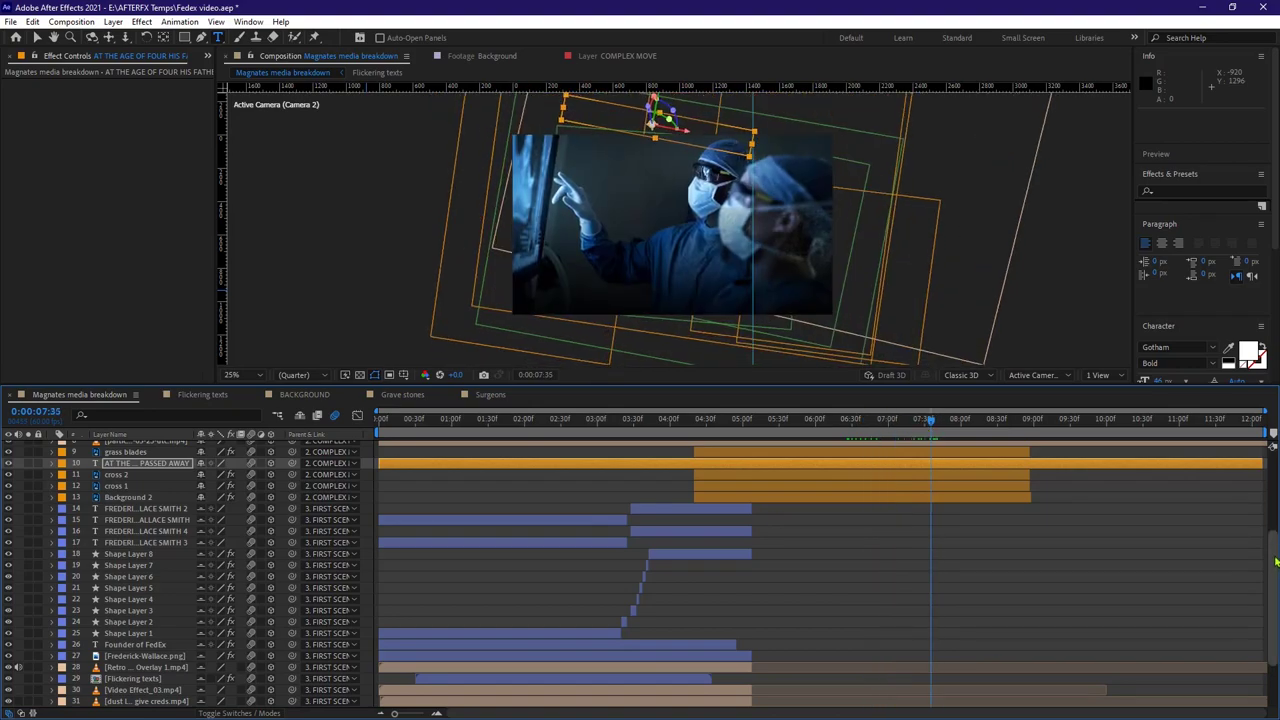
- Jump back to the cross shot at 0:00:06:39 and play the transition into the surgeons shot
drag(1275, 562, 1272, 446)
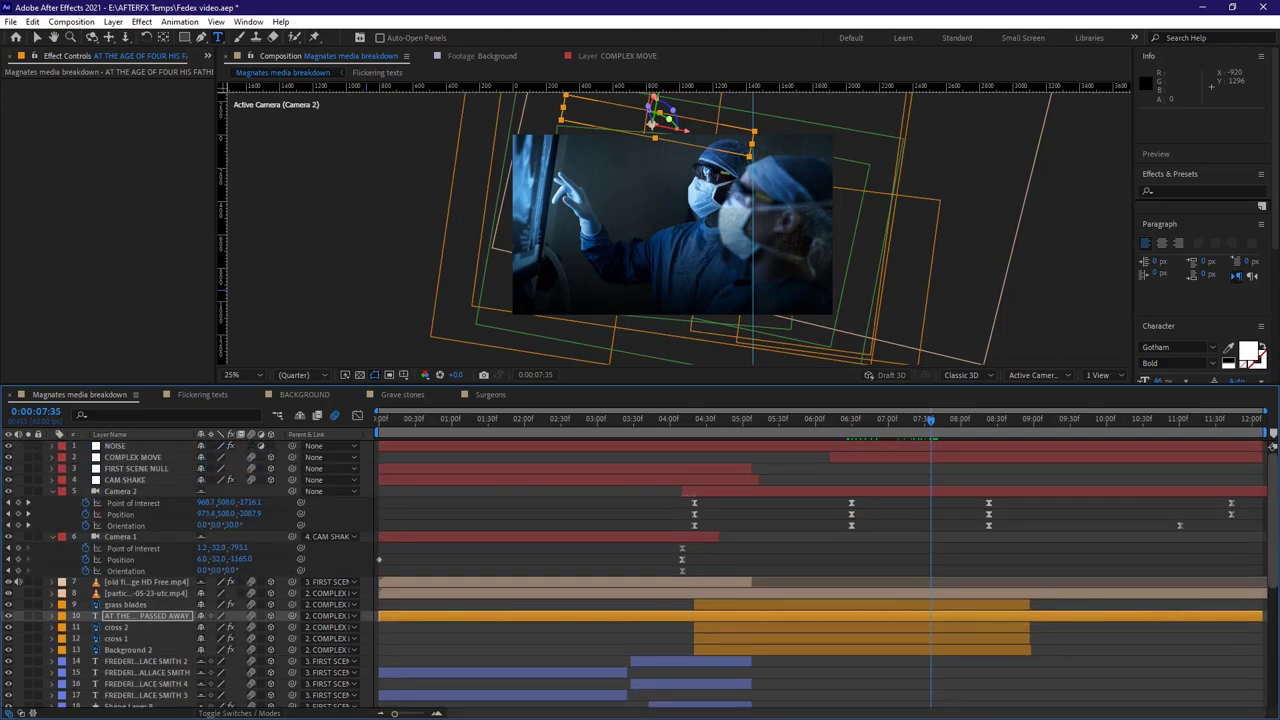
click(860, 424)
key(space)
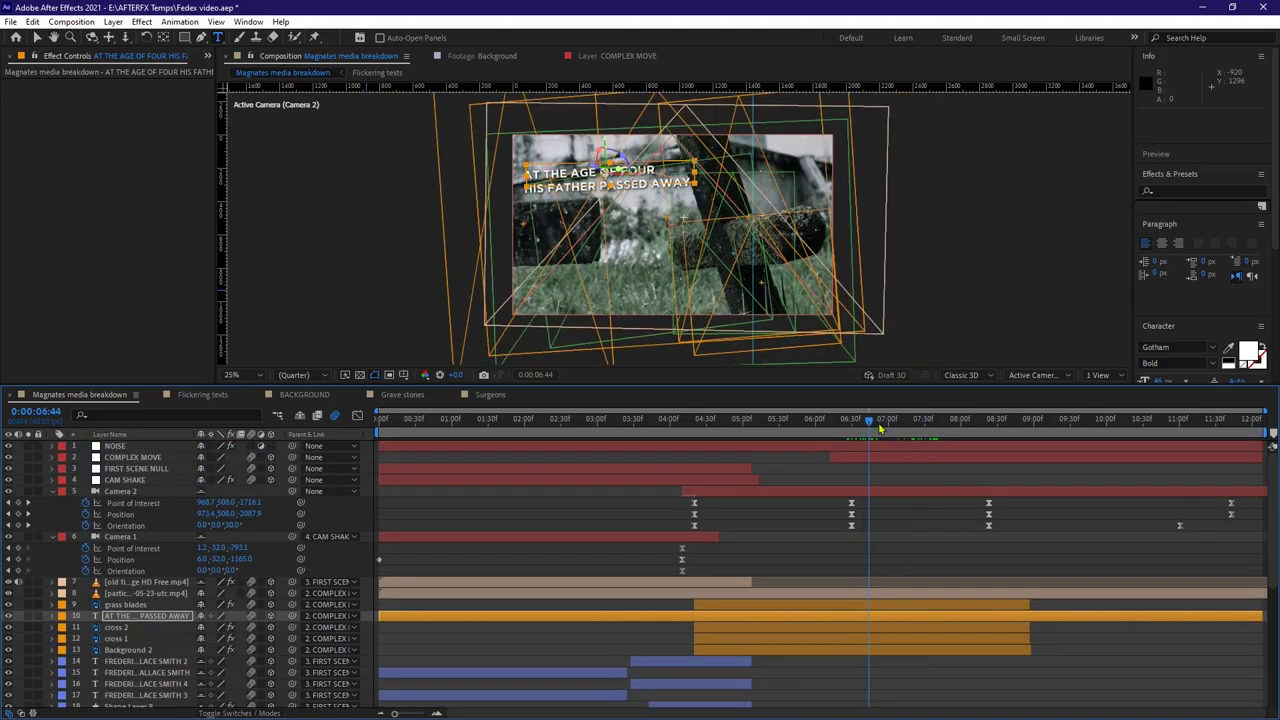
- Reveal the COMPLEX MOVE null's keyframes, jump to its 0:00:06:20 keyframe, and scrub to 0:00:08:24
click(136, 458)
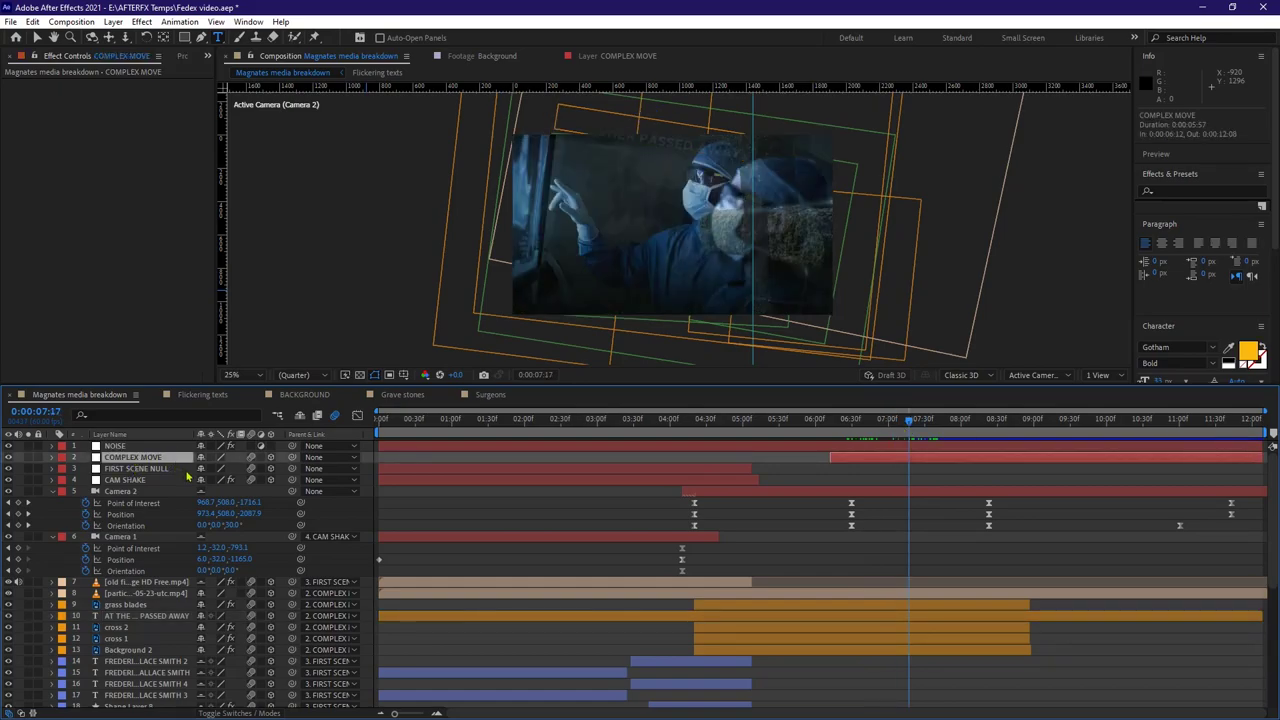
key(u)
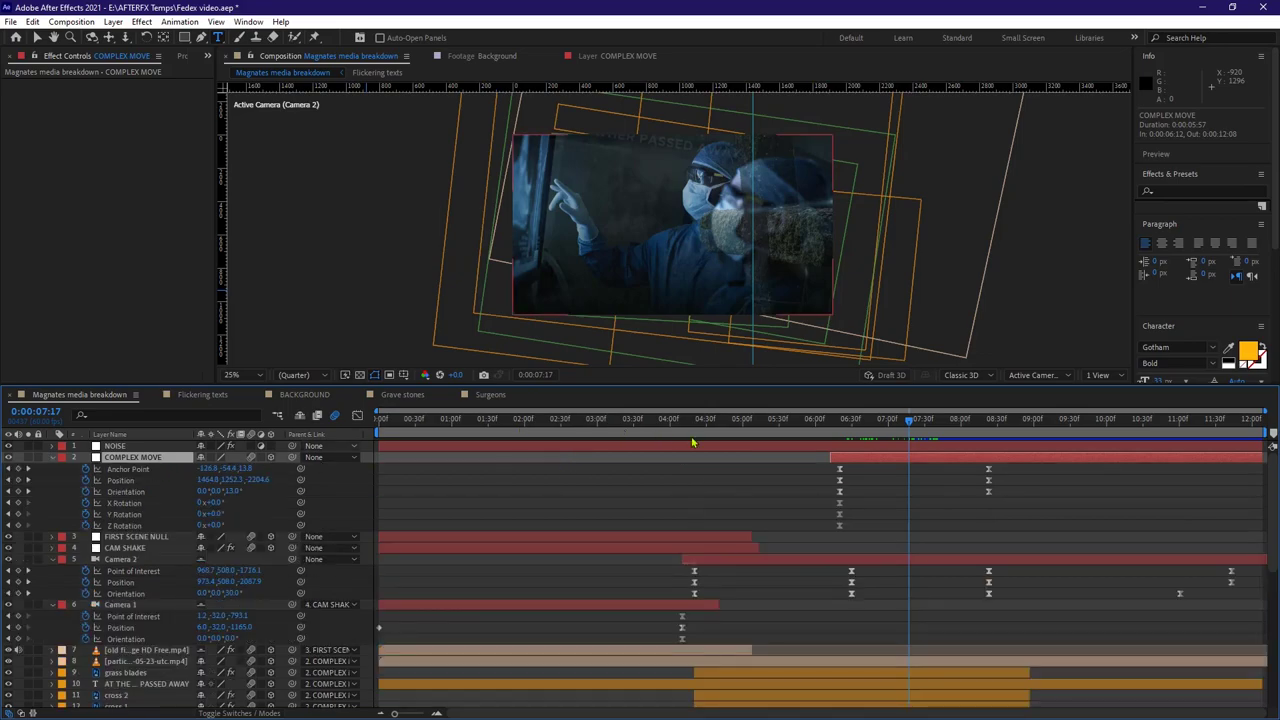
click(9, 470)
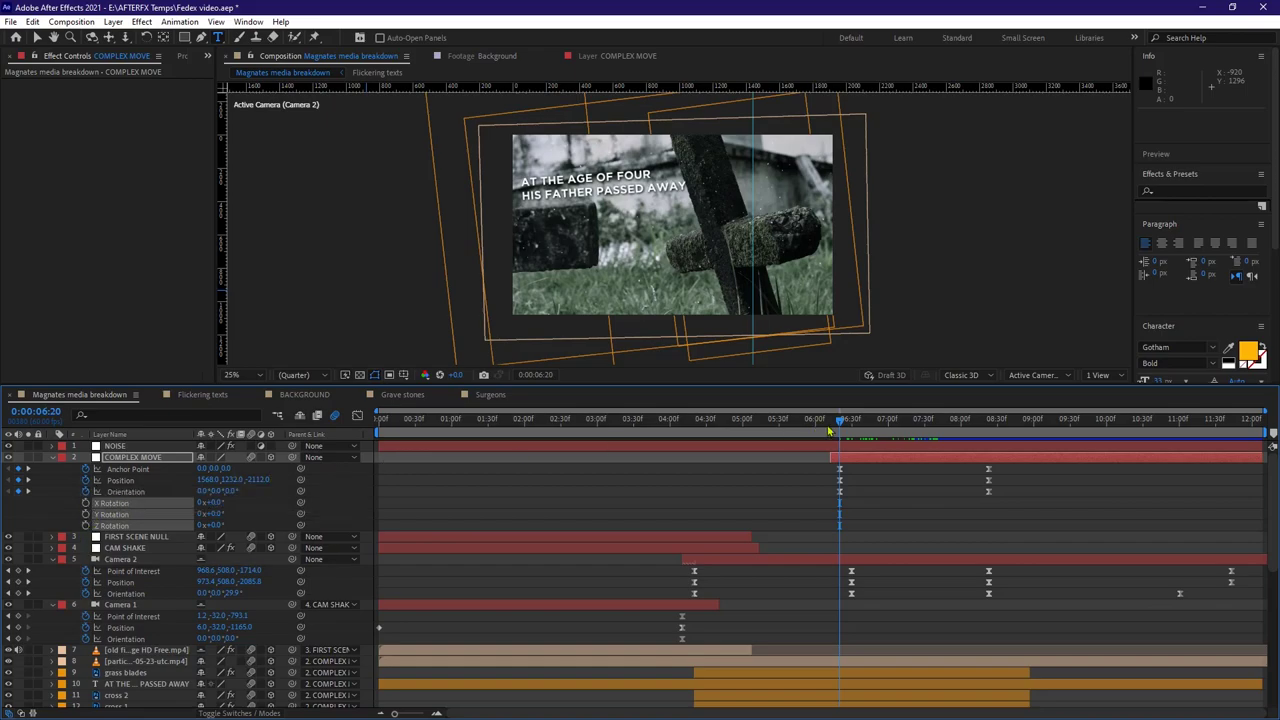
mouse_move(843, 430)
mouse_down()
mouse_move(988, 430)
mouse_move(866, 430)
mouse_move(958, 449)
mouse_move(988, 446)
mouse_move(860, 441)
mouse_up()
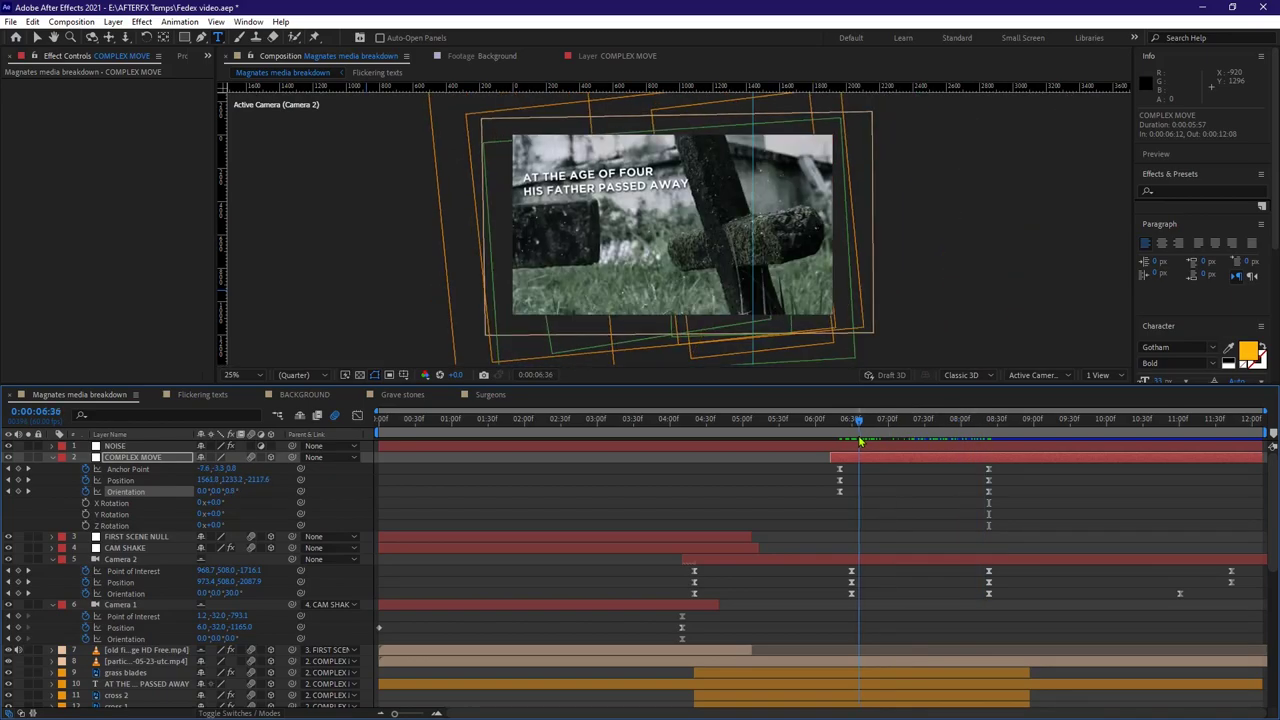
drag(869, 441, 990, 442)
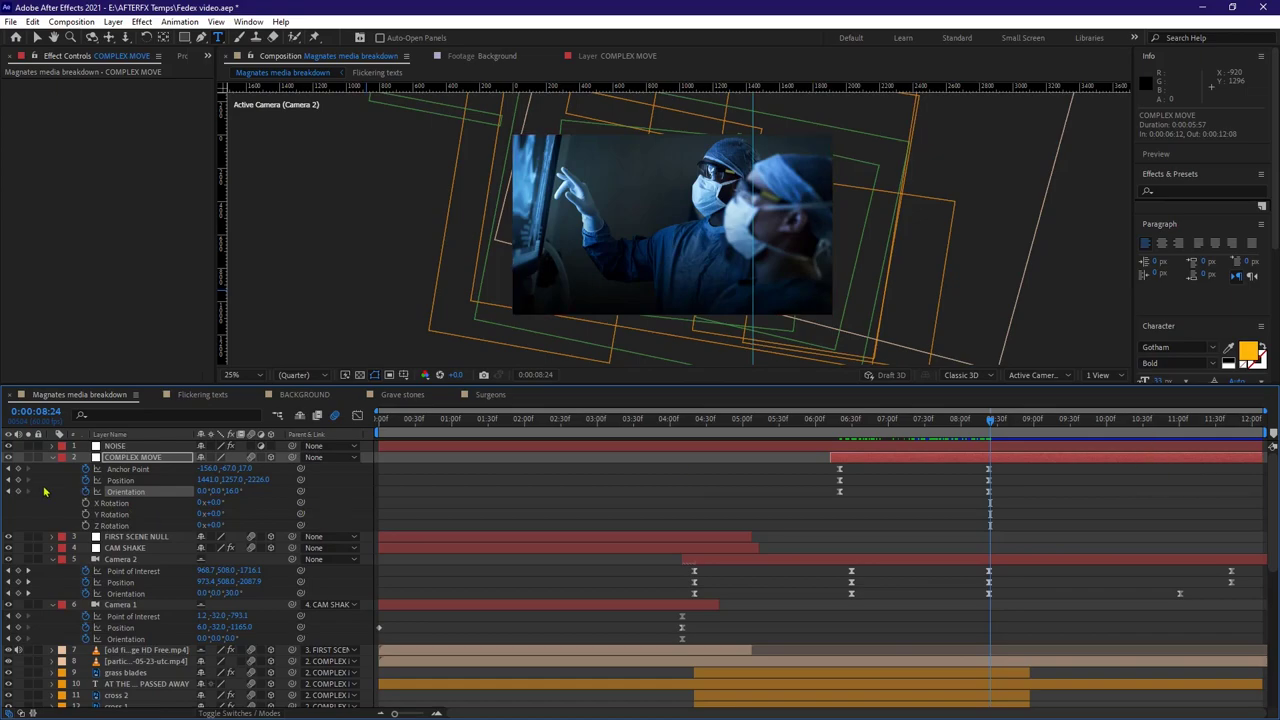
click(9, 479)
click(938, 562)
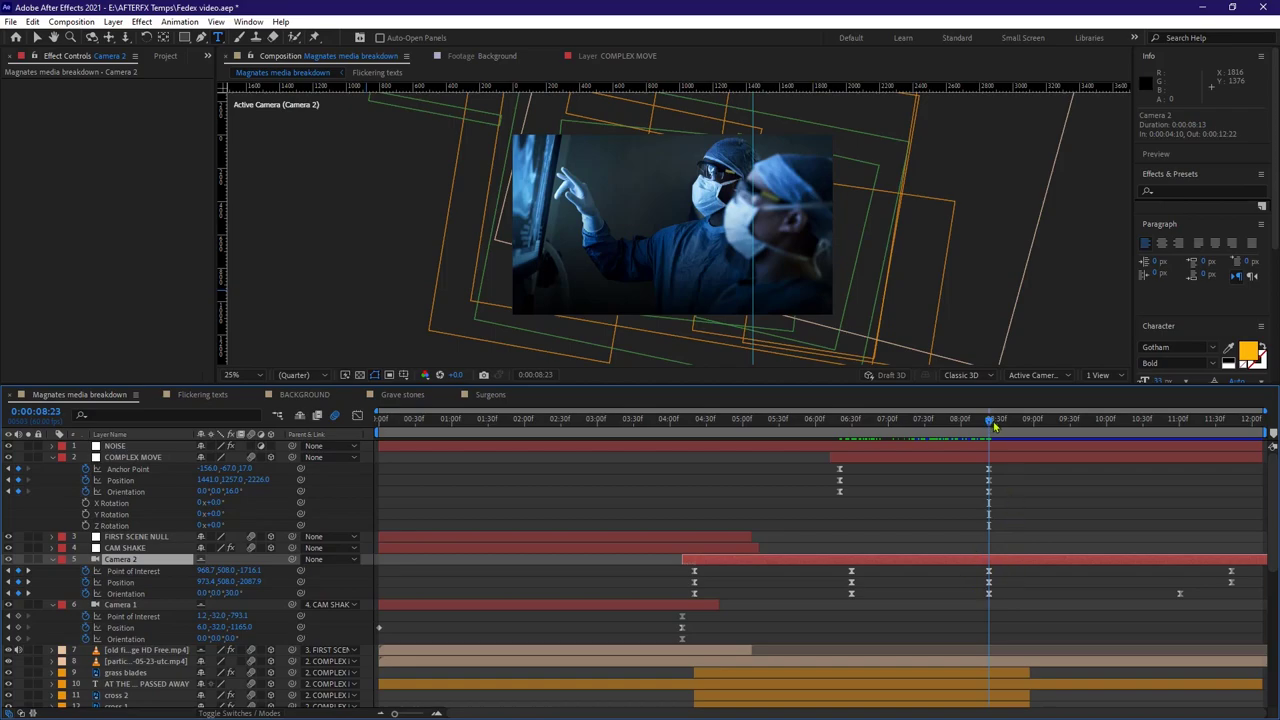
drag(993, 426, 1162, 447)
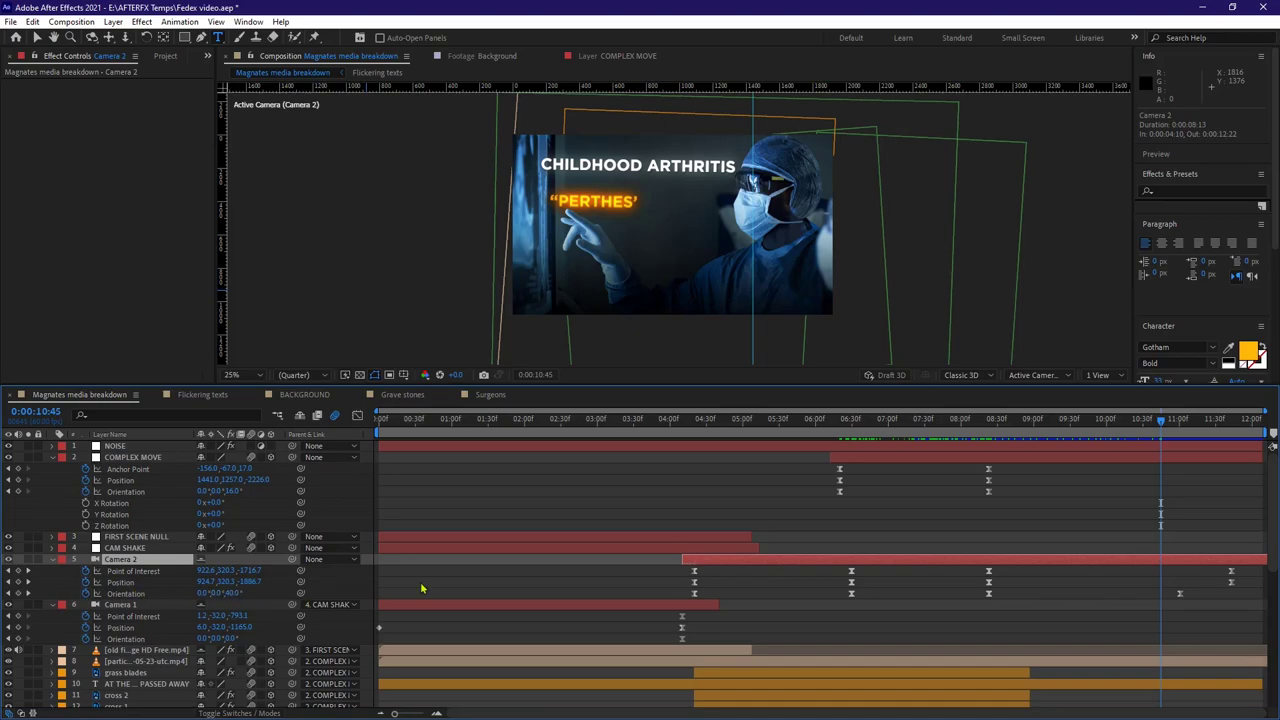
click(8, 594)
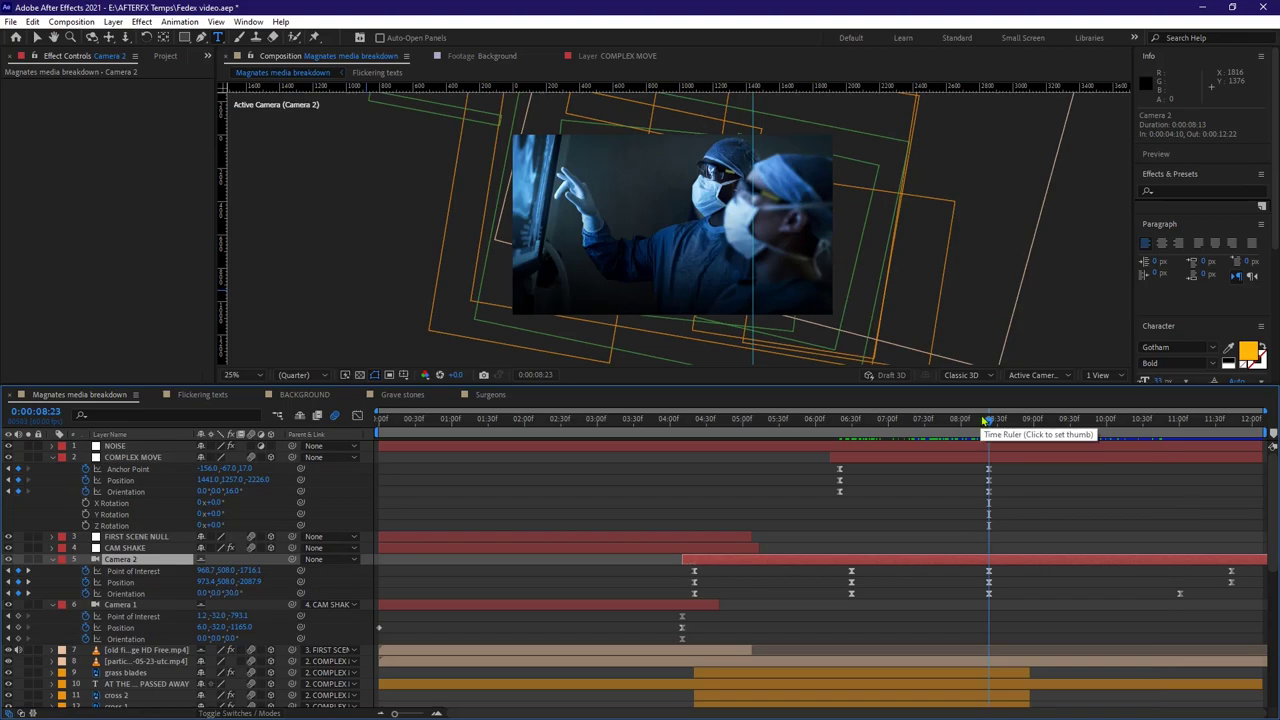
key(space)
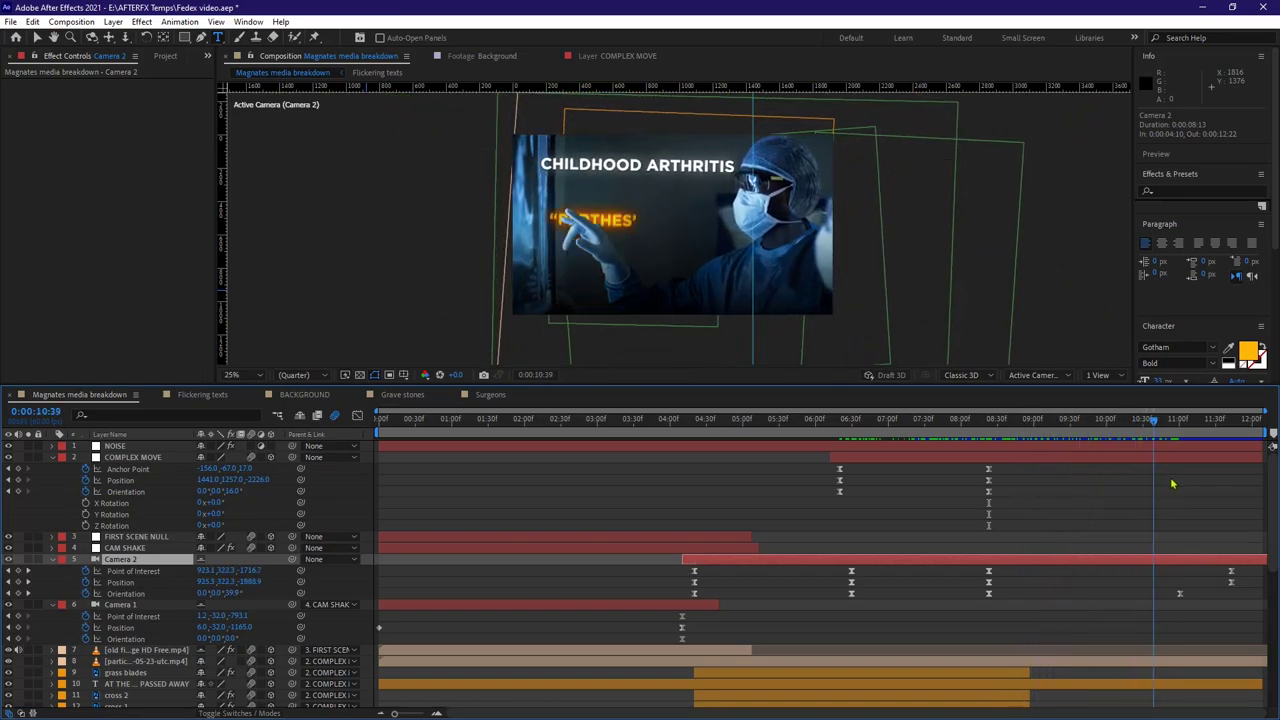
drag(1205, 486, 1154, 486)
- Expand CHILDHOOD ARTHRITIS's text properties to Animator 1 and view its Animate property list
scroll(1154, 570, down, 4)
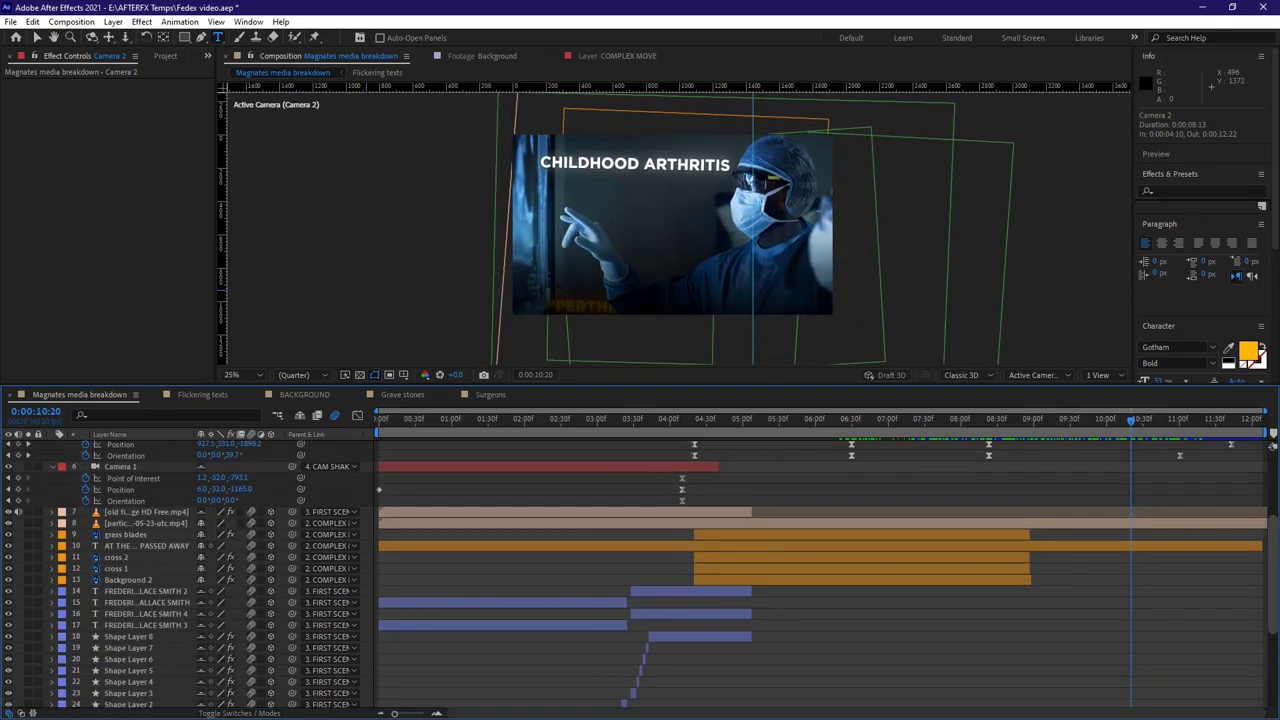
scroll(565, 700, down, 4)
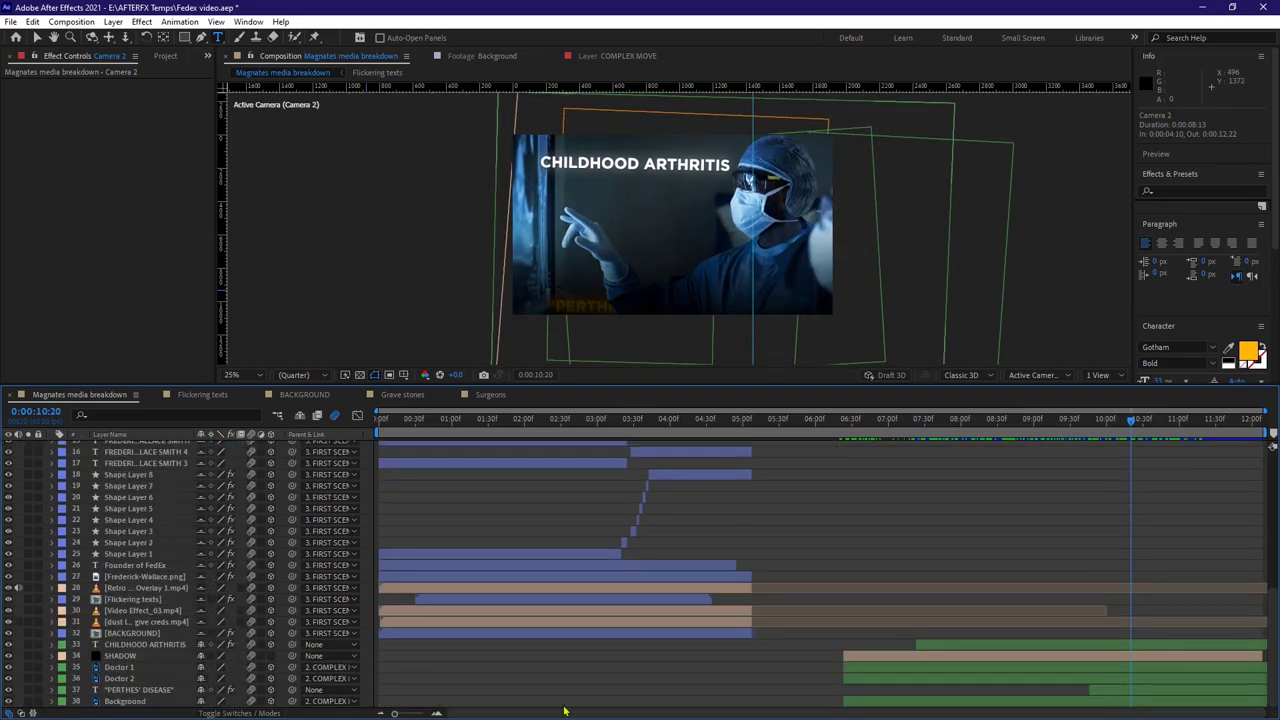
click(145, 644)
click(53, 644)
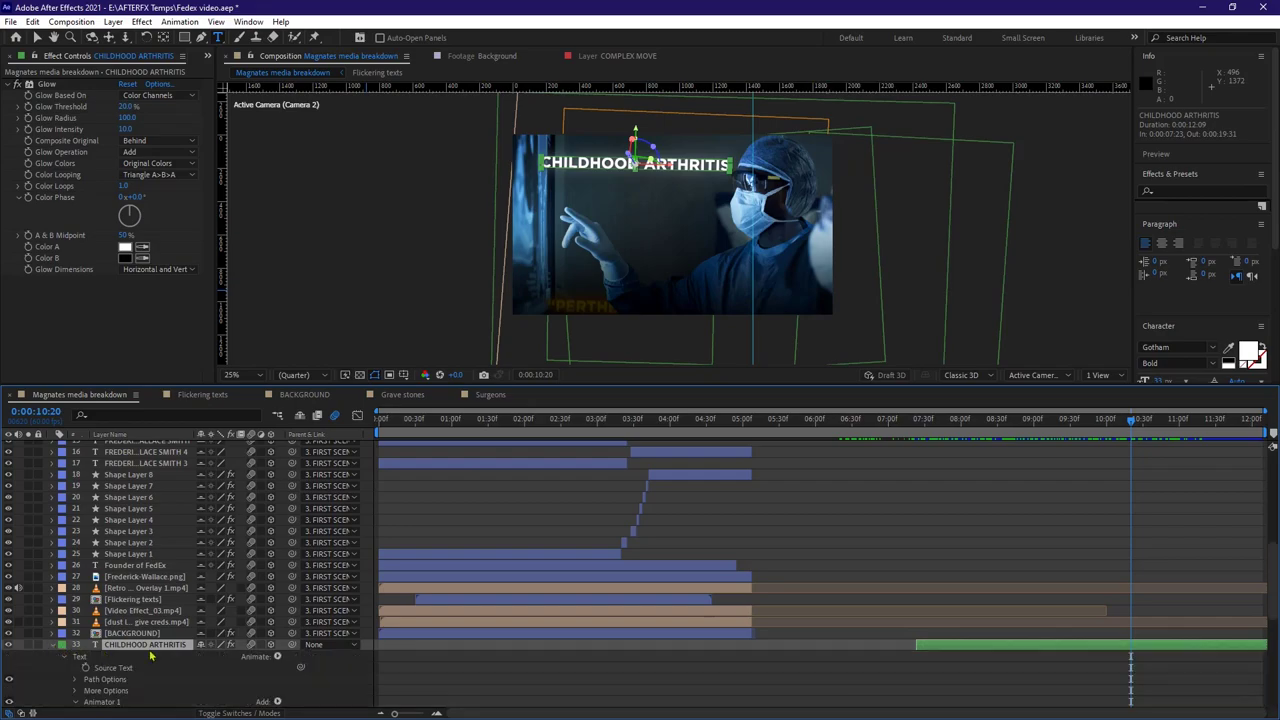
scroll(151, 655, down, 5)
click(87, 514)
scroll(90, 597, up, 2)
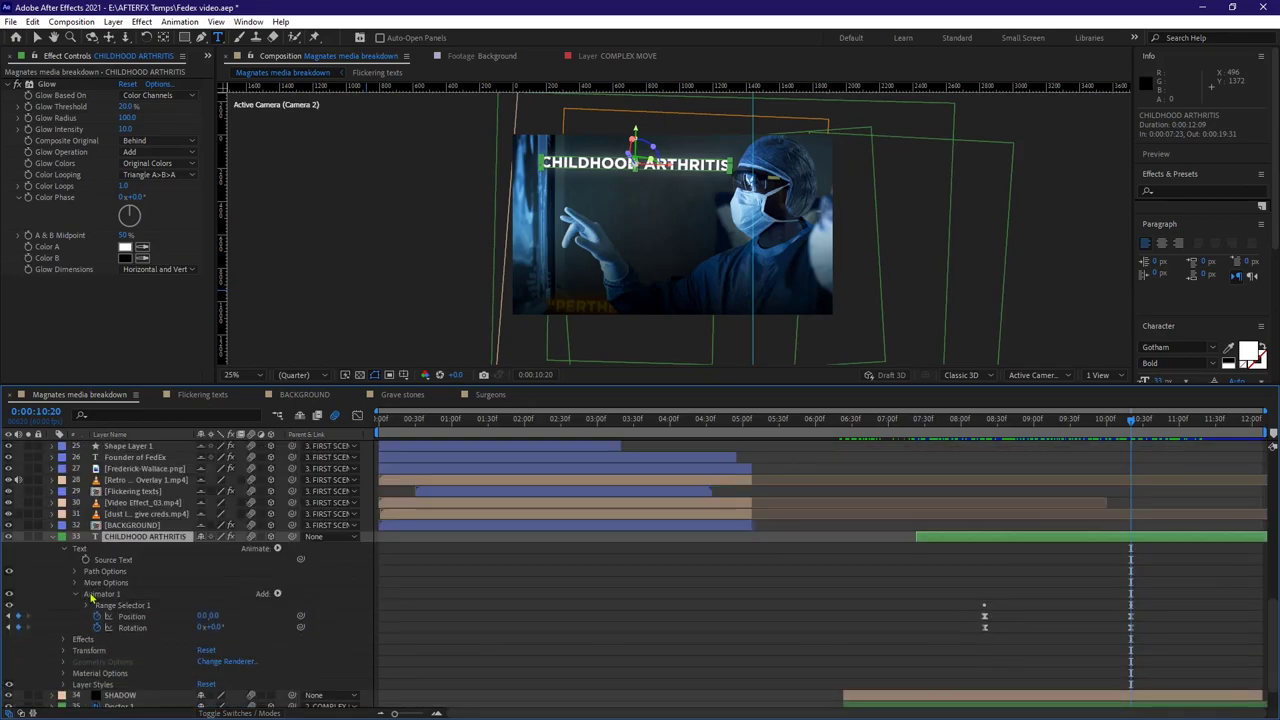
click(100, 594)
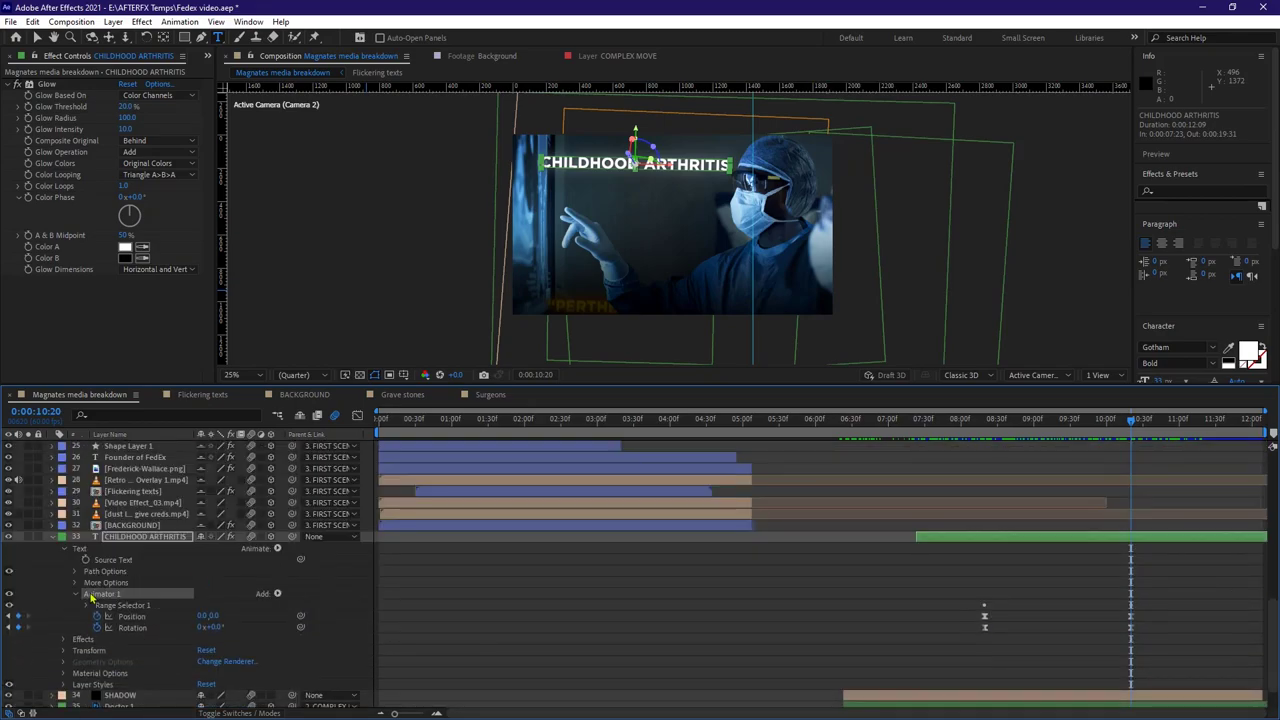
click(277, 550)
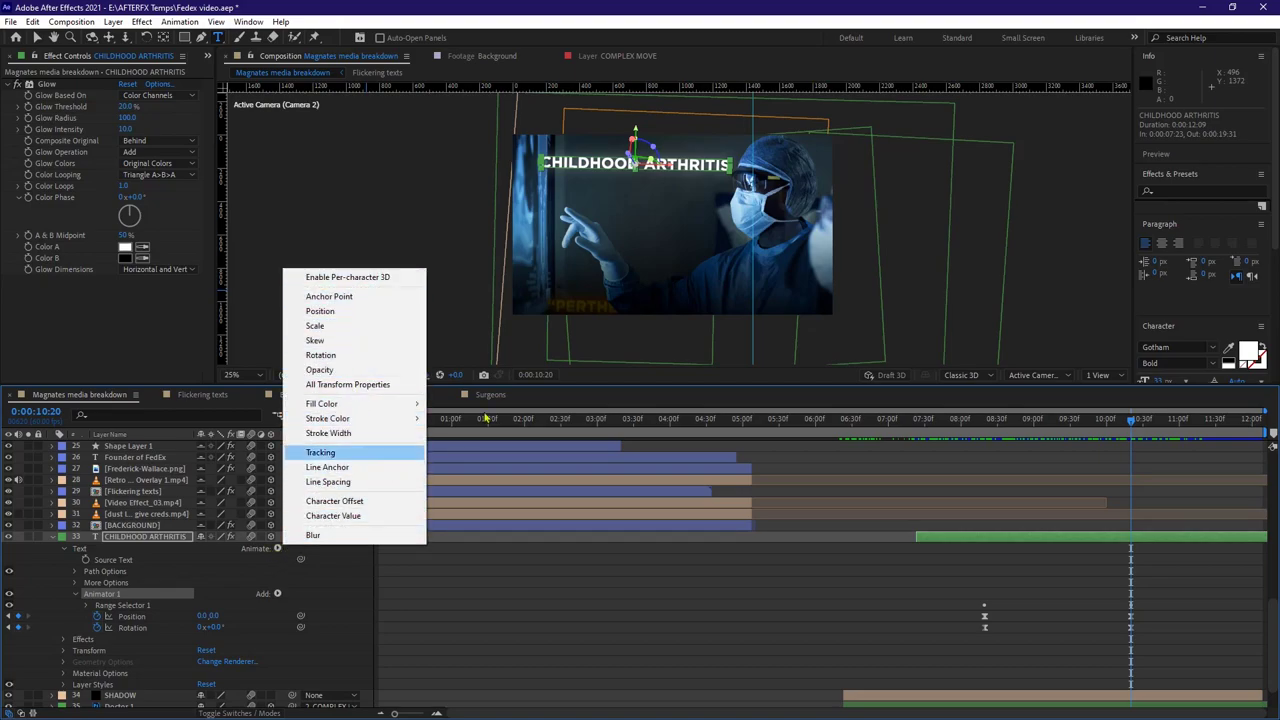
click(1135, 427)
- Scrub from 8:19 to watch the letters fly in, stopping at 9:52, then select PERTHES' DISEASE
drag(1133, 427, 988, 427)
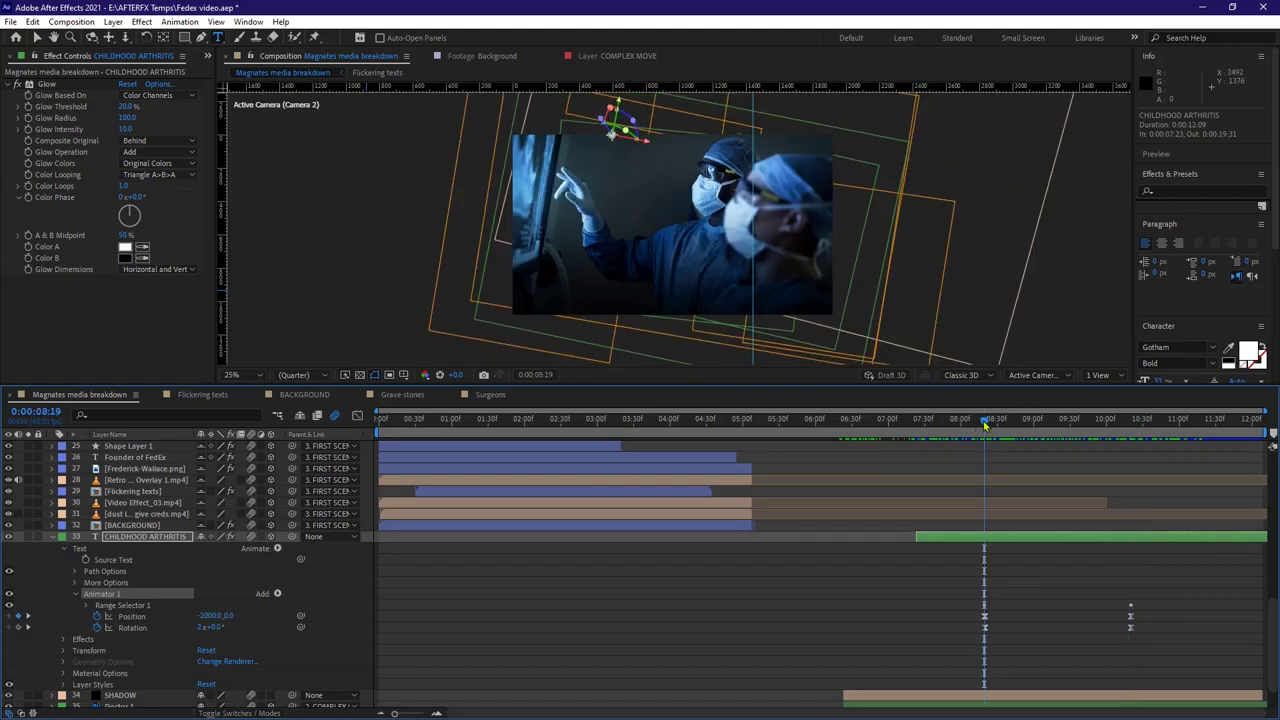
drag(985, 427, 1098, 427)
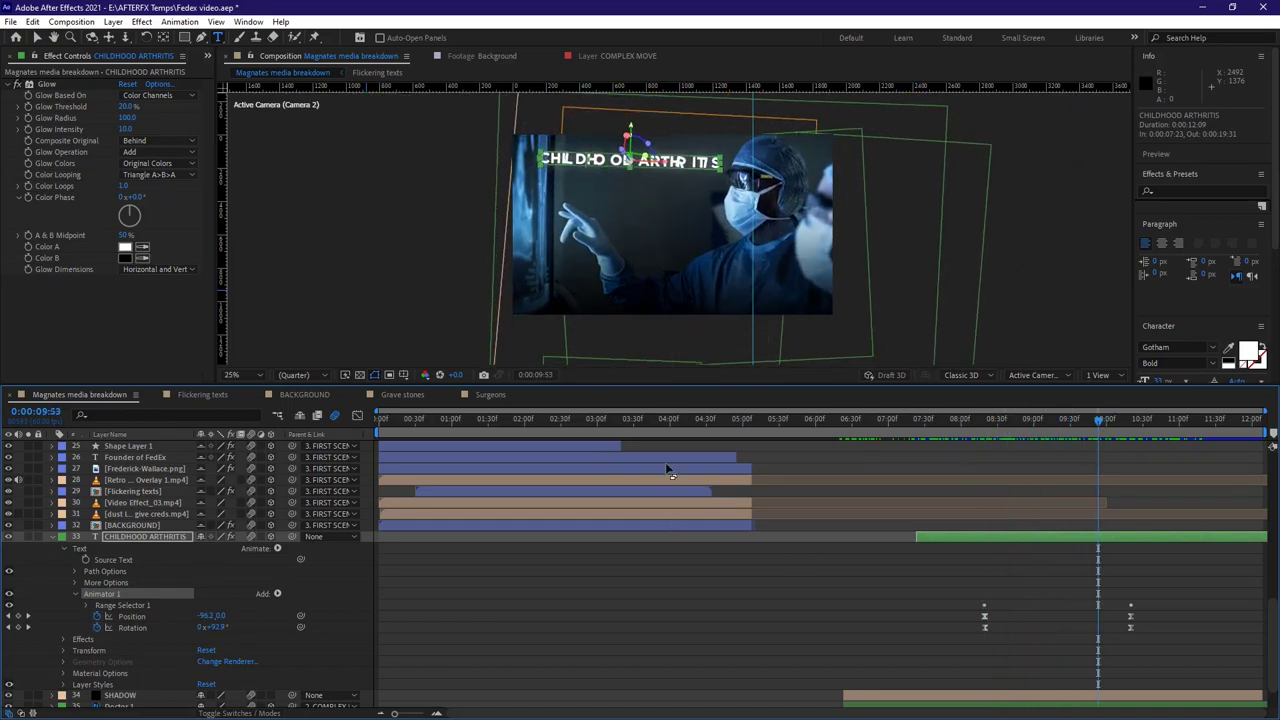
click(9, 617)
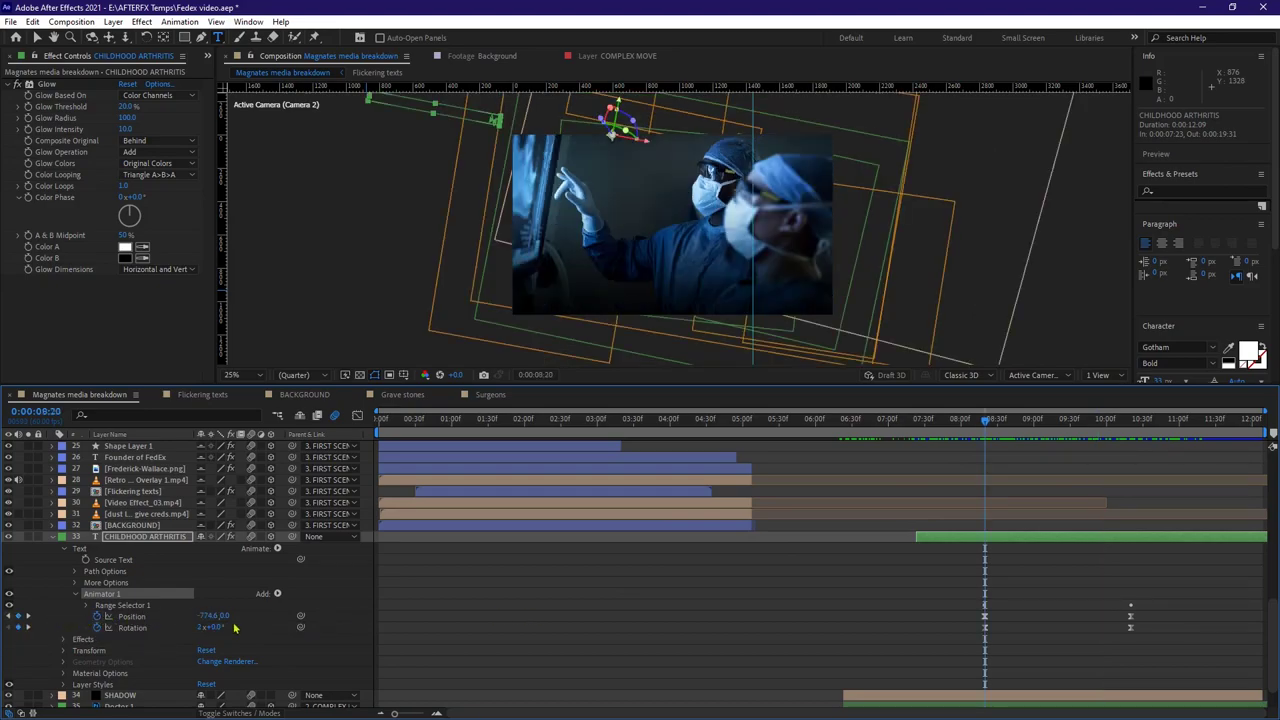
click(1097, 420)
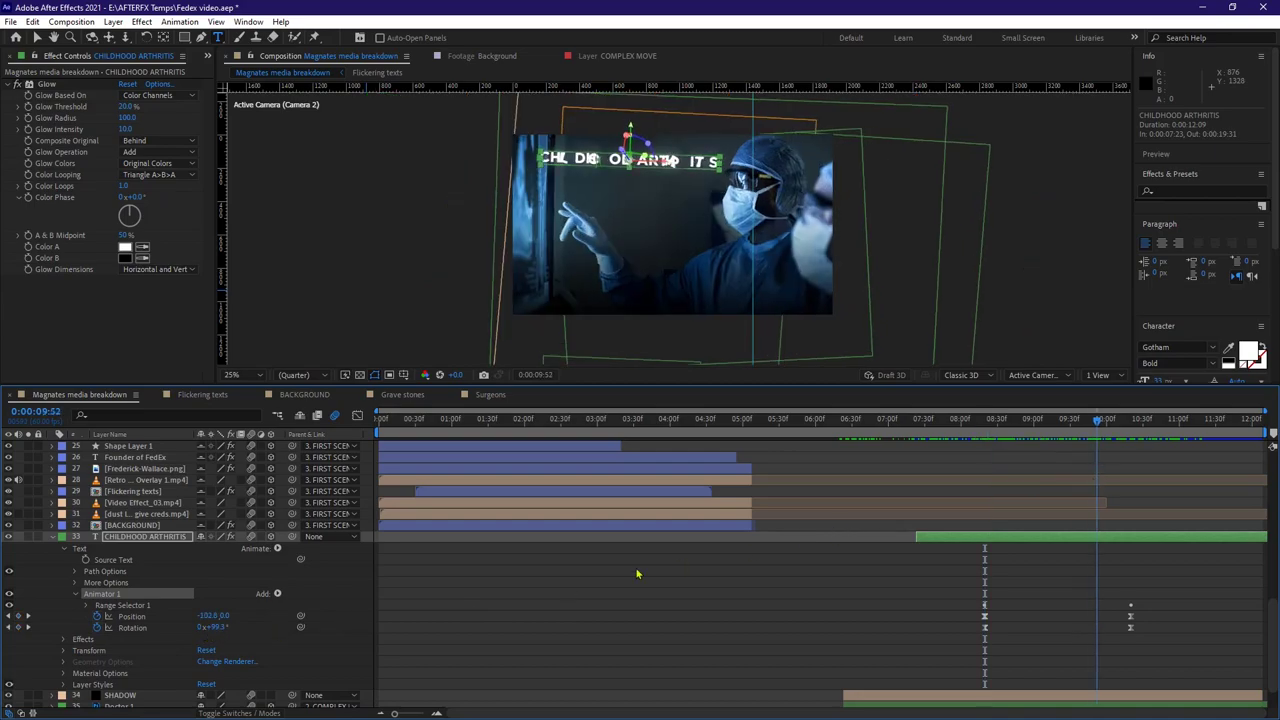
scroll(486, 634, down, 2)
click(142, 690)
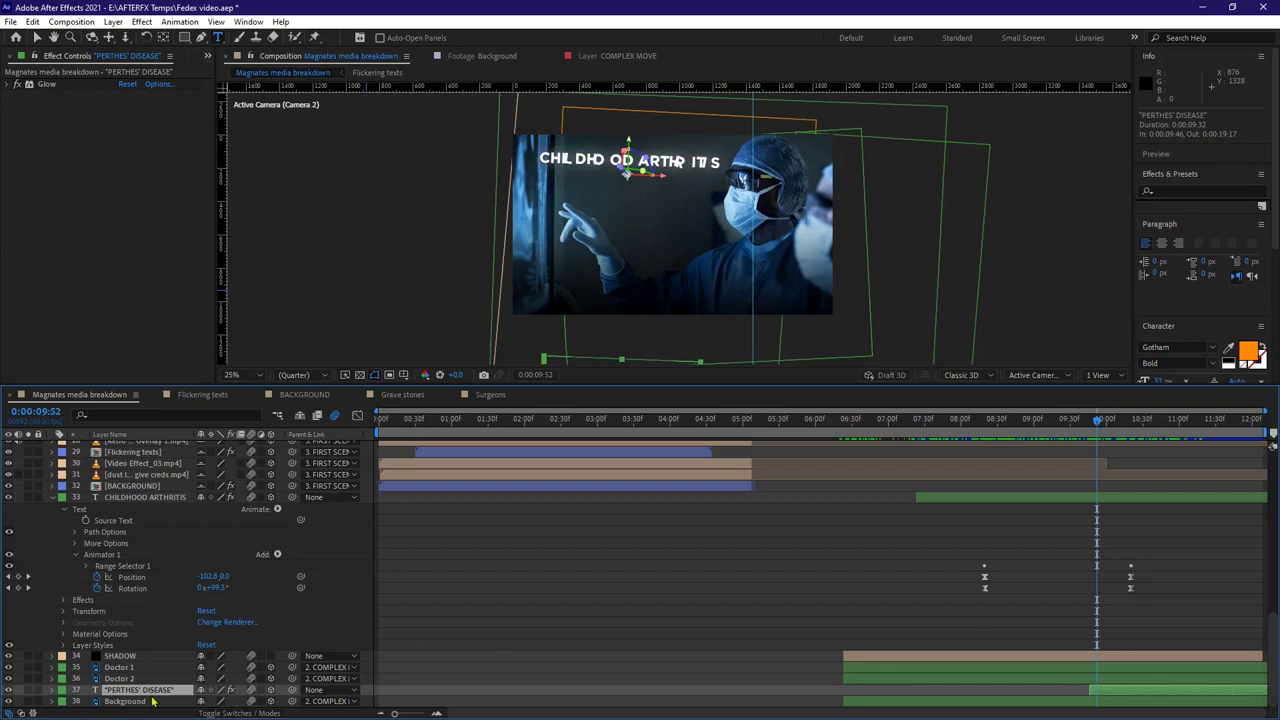
- Show PERTHES' DISEASE's keyframes, scrub to 11:38, and expand its Animator 1 range selector (Start 0%, End 100%, Offset 50%)
key(u)
scroll(695, 549, down, 1)
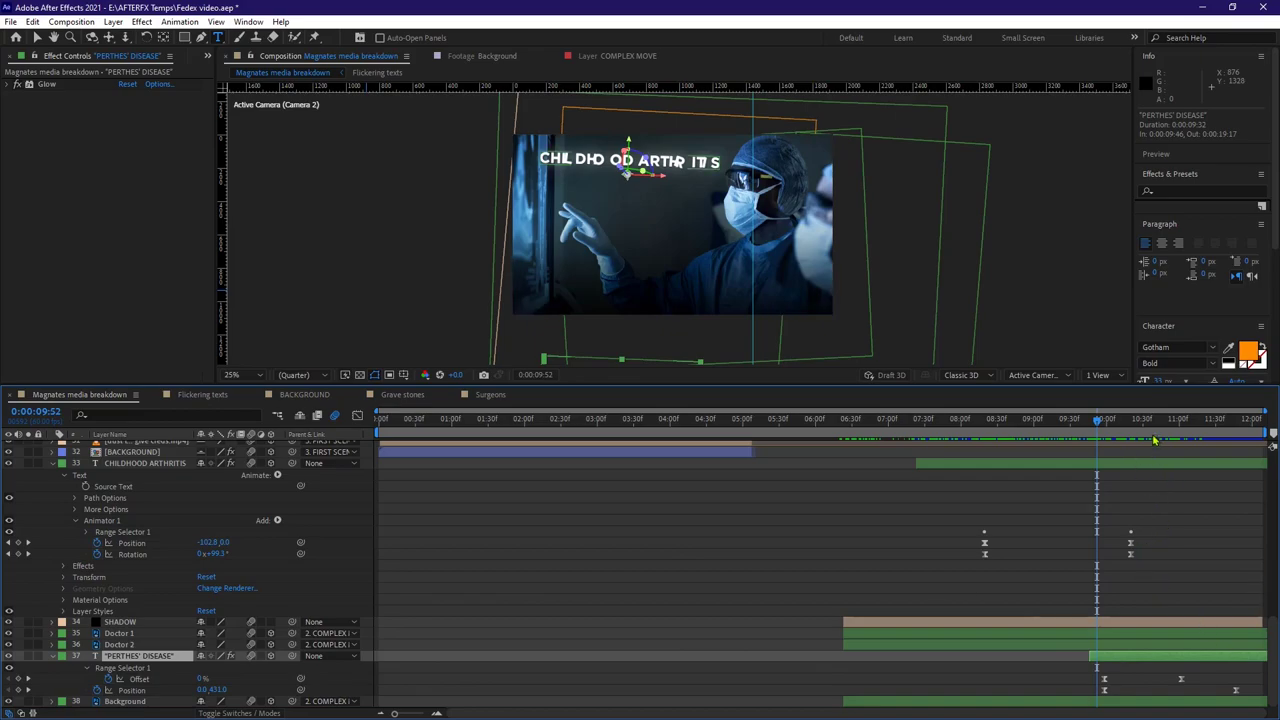
drag(1099, 424, 1228, 432)
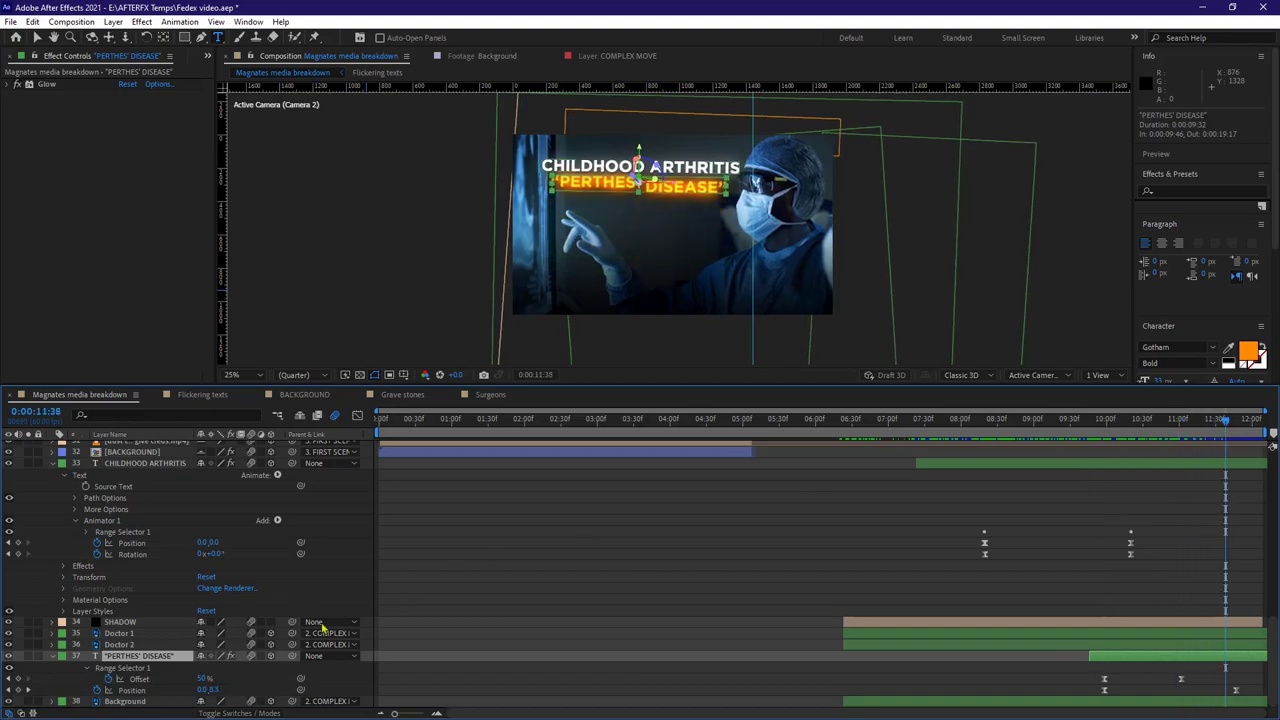
click(53, 656)
scroll(614, 663, down, 4)
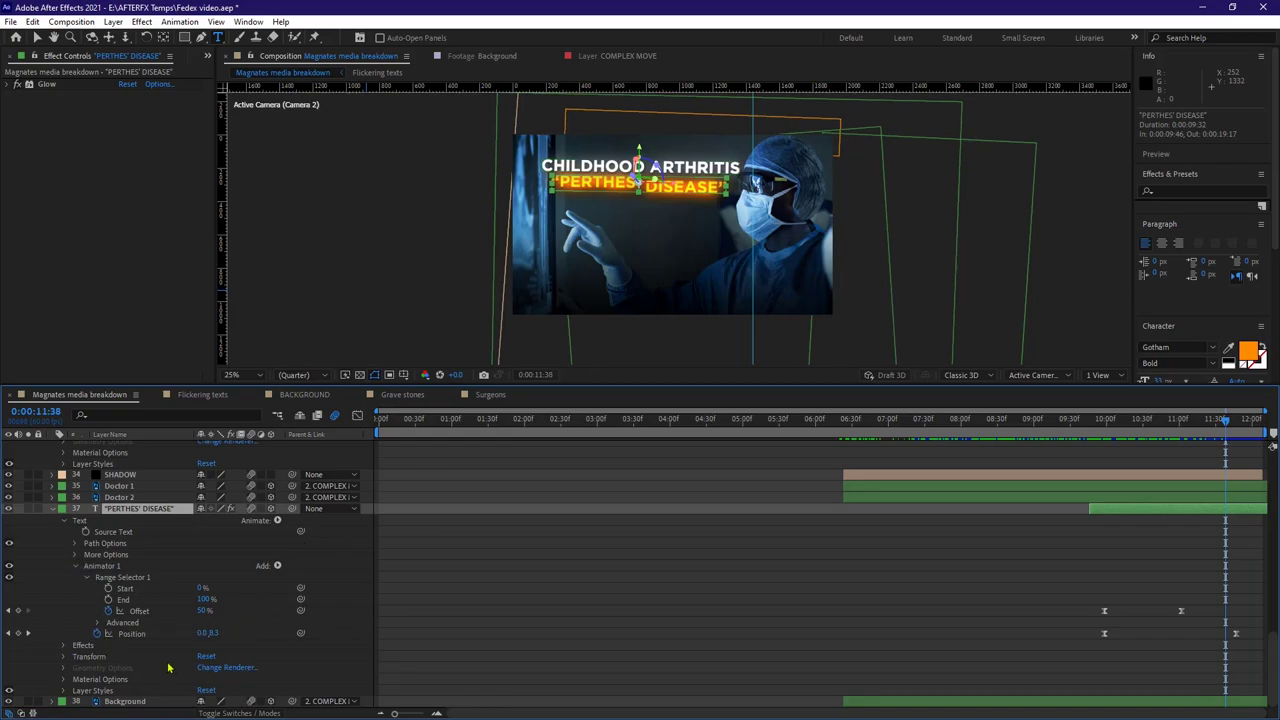
click(97, 622)
scroll(155, 640, down, 1)
click(240, 622)
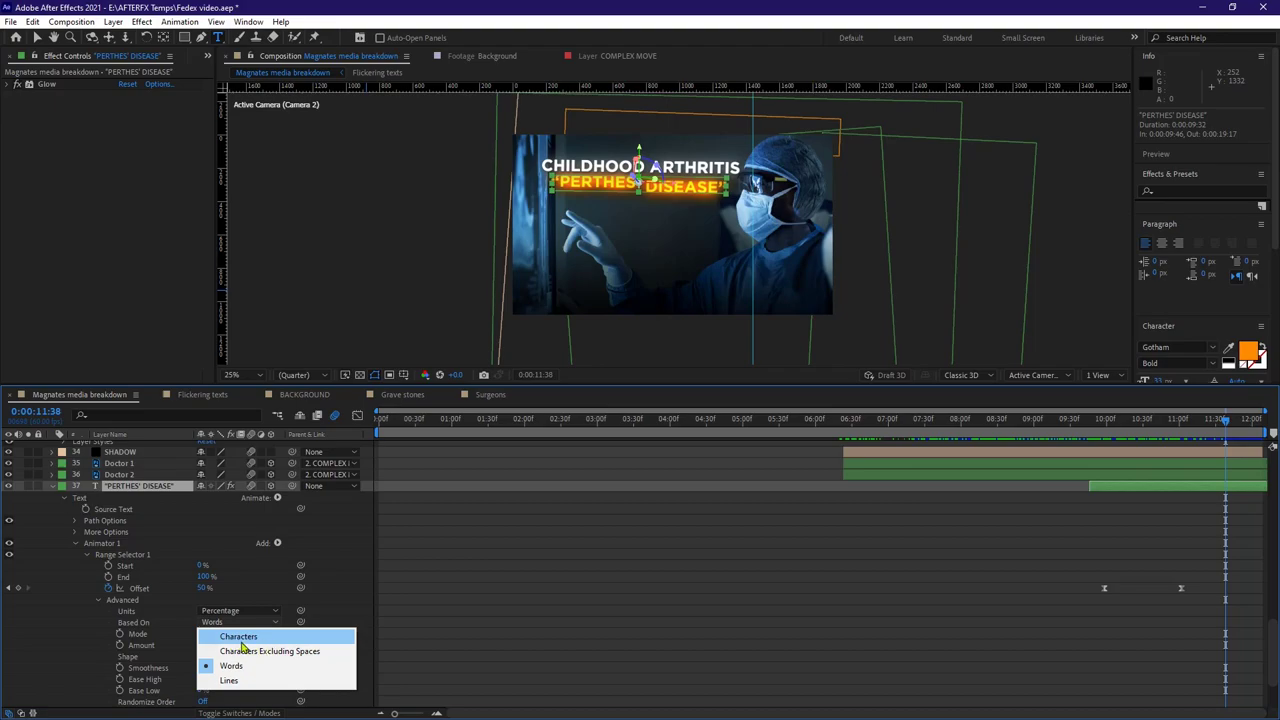
click(231, 665)
click(240, 622)
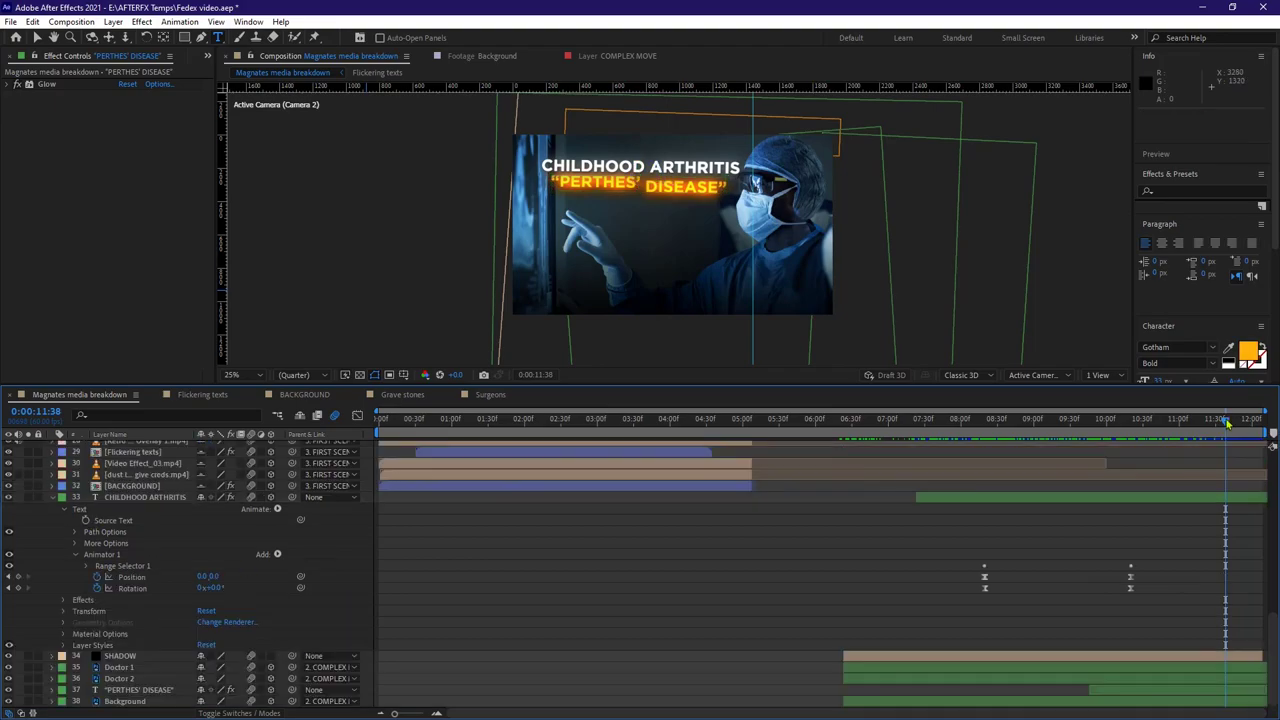
drag(1225, 420, 1073, 447)
key(space)
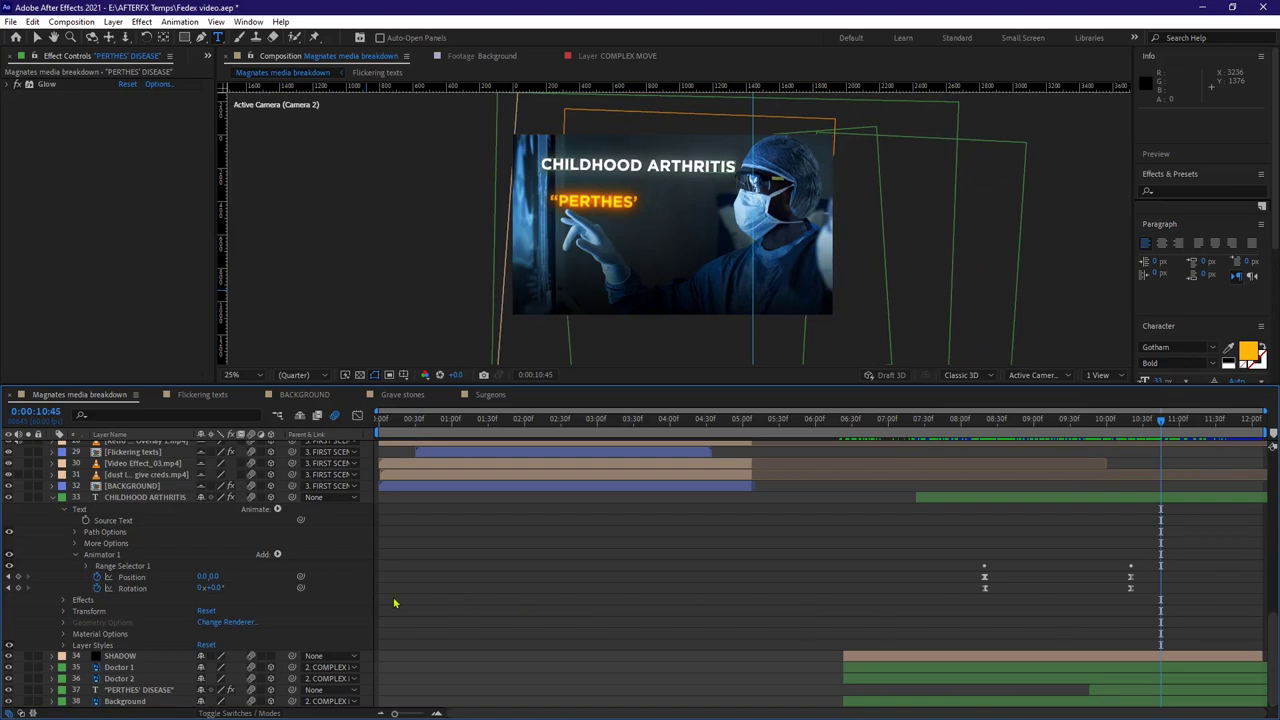
- Select PERTHES' DISEASE and show only its keyframed Offset and Position with U
click(139, 689)
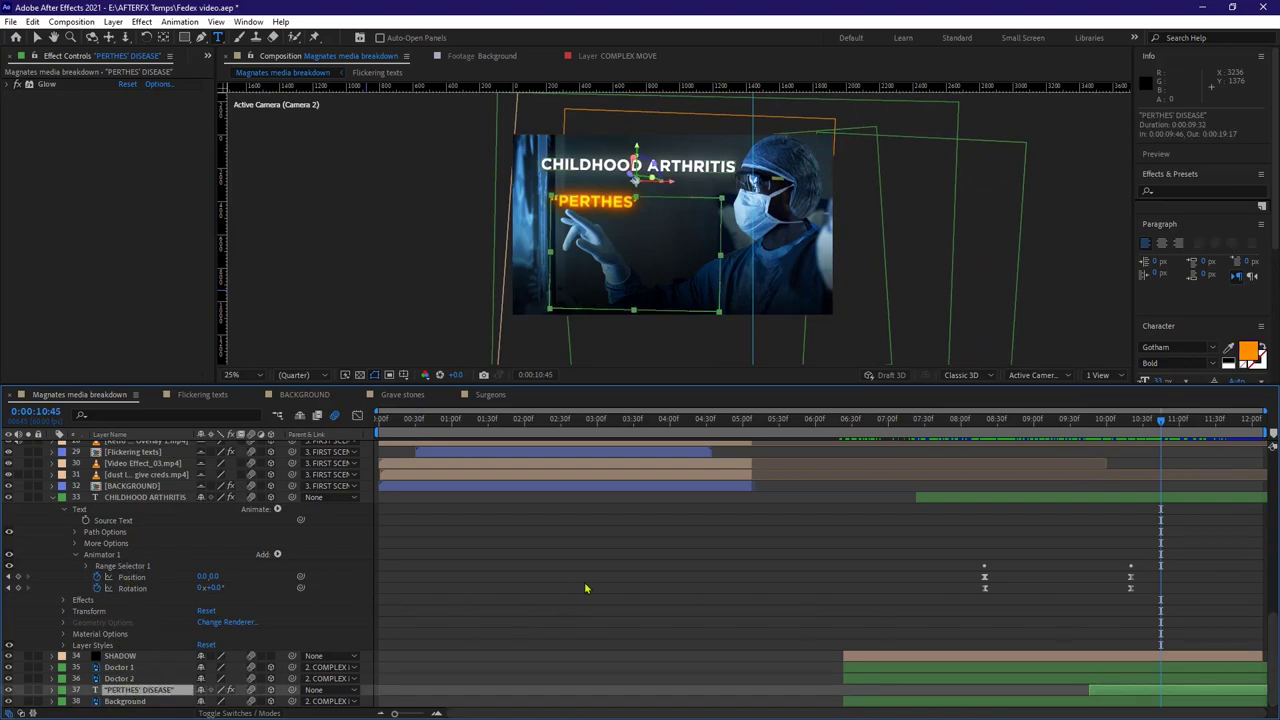
key(u)
scroll(1188, 656, down, 1)
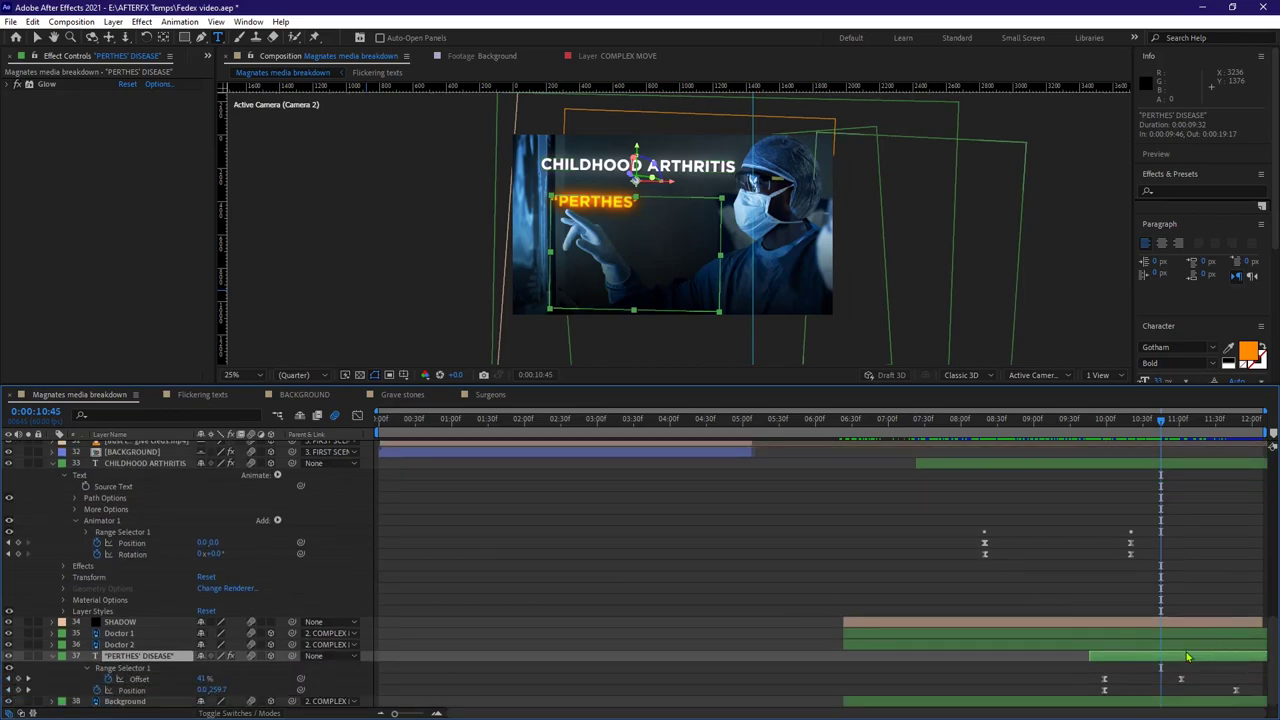